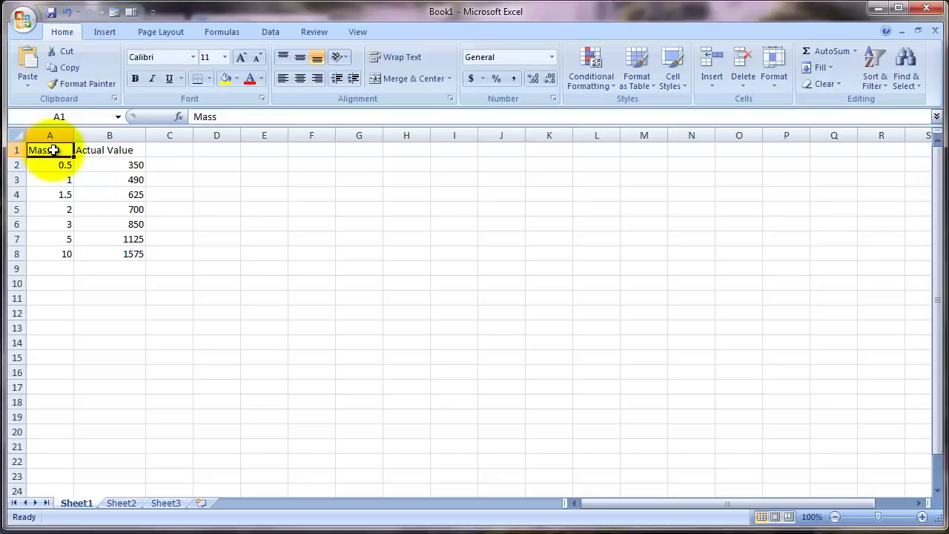
Insert a markers-only scatter chart plotting the Mass and Actual Value data in A1:B8.
{"action": "left_click_drag", "start_coordinate": [51, 148], "coordinate": [105, 245]}
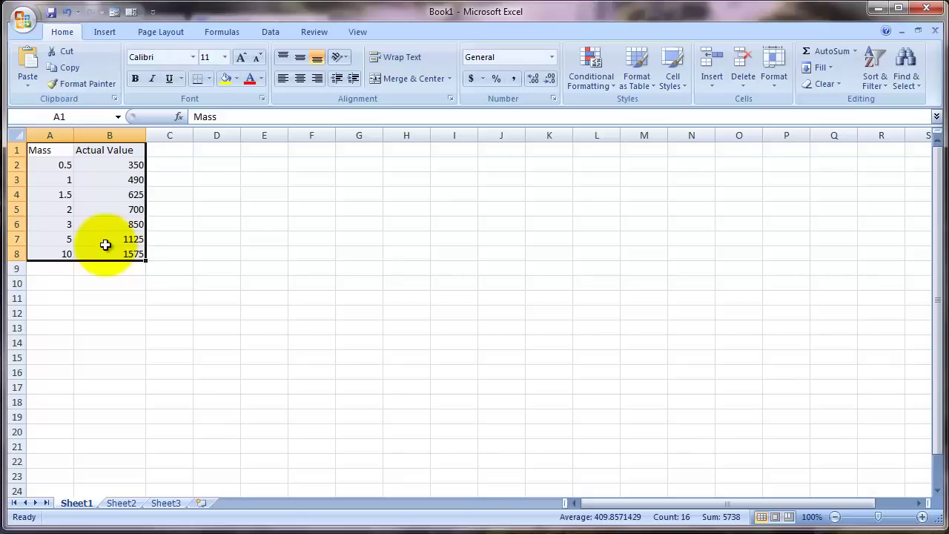
{"action": "left_click", "coordinate": [104, 32]}
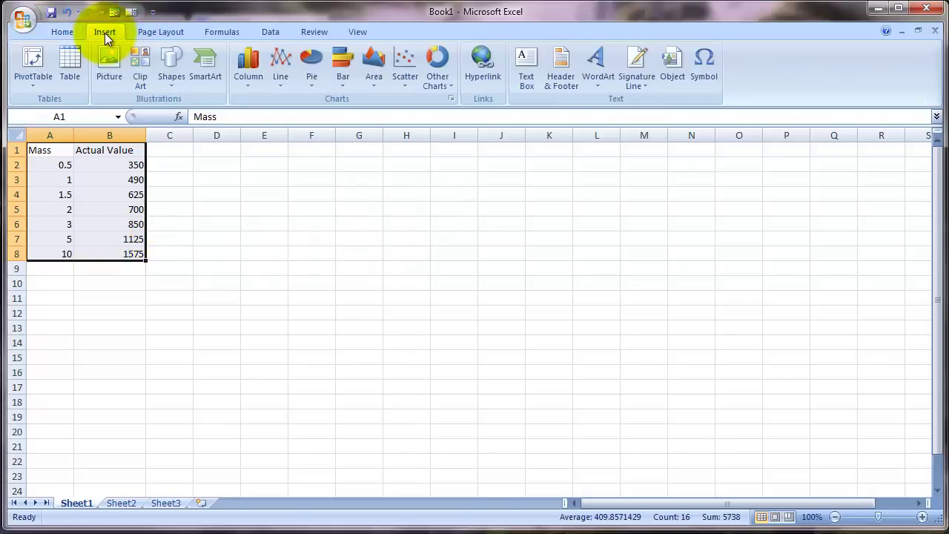
{"action": "left_click", "coordinate": [404, 65]}
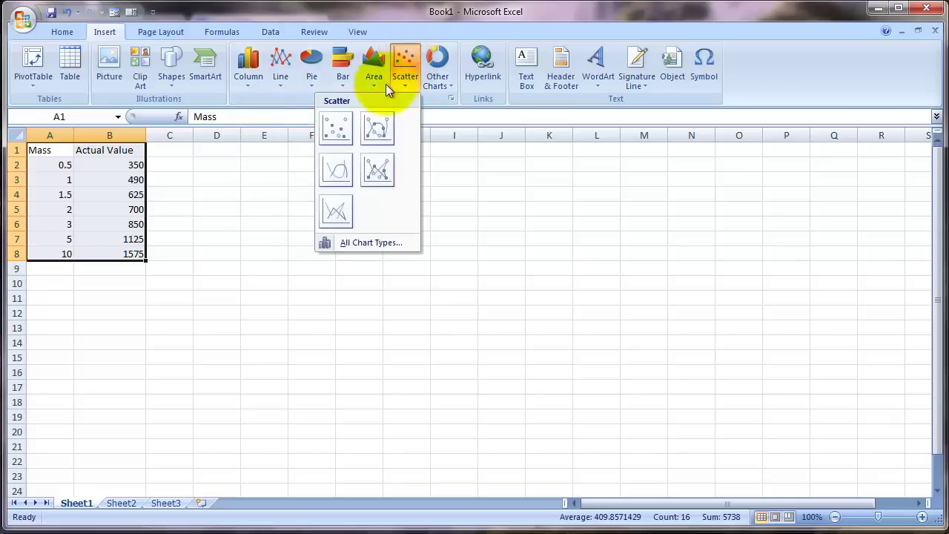
{"action": "left_click", "coordinate": [334, 127]}
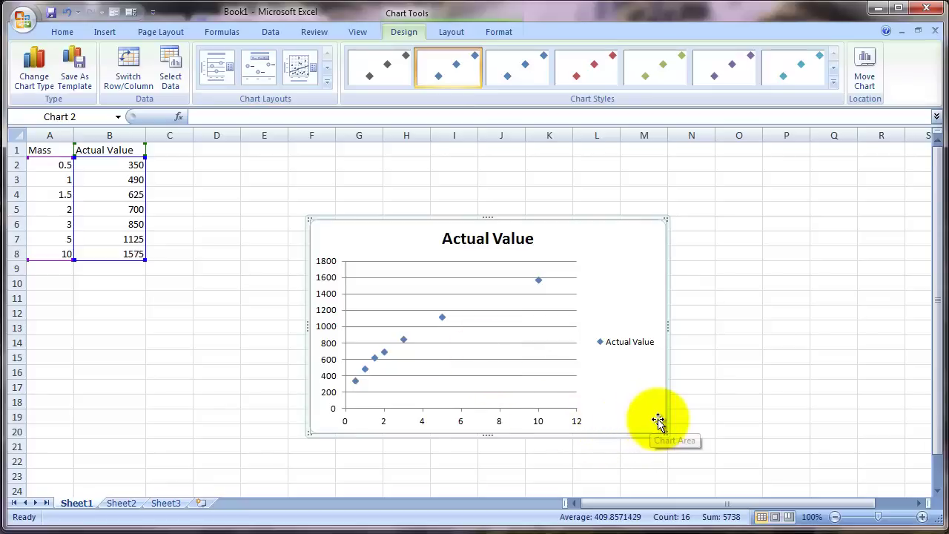
Drag the Actual Value chart up and right beside the data, then select its data series.
{"action": "left_click_drag", "start_coordinate": [665, 411], "coordinate": [902, 338]}
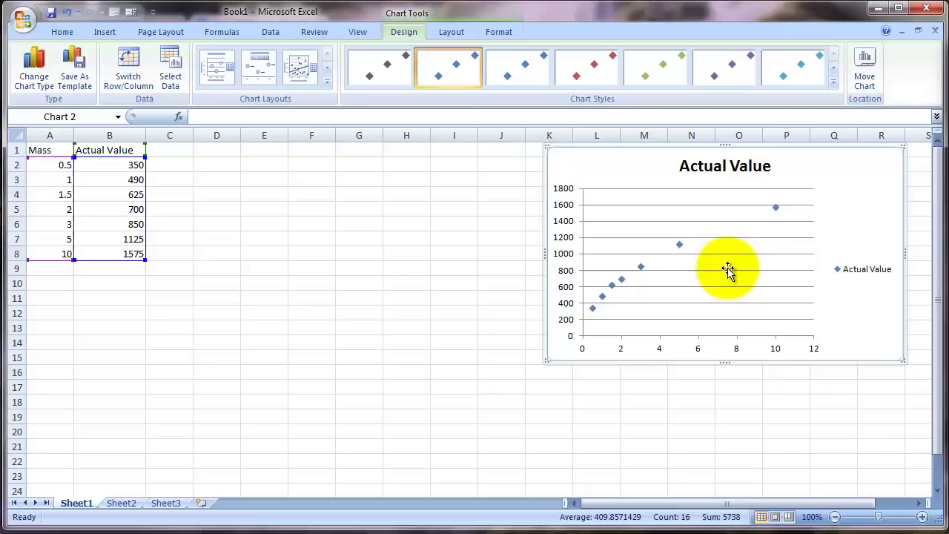
{"action": "mouse_move", "coordinate": [680, 247]}
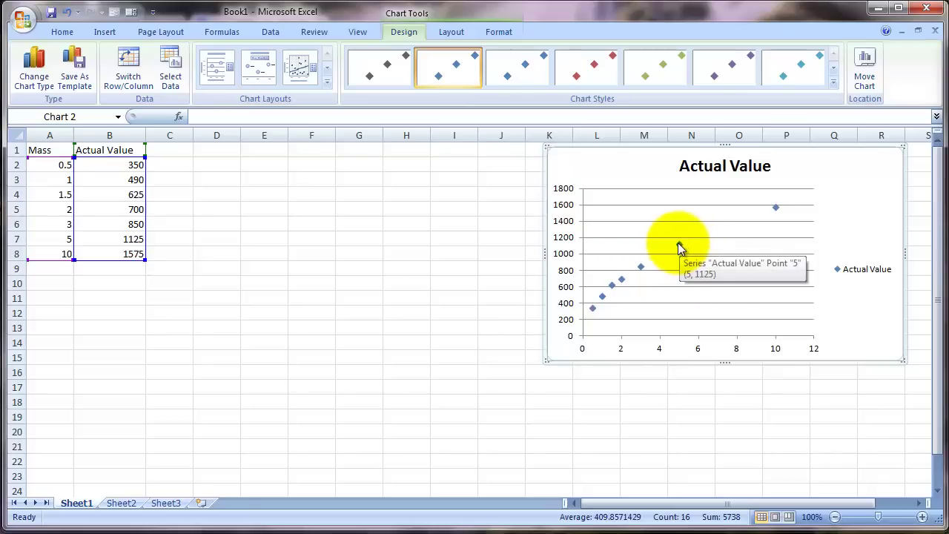
{"action": "left_click", "coordinate": [680, 245]}
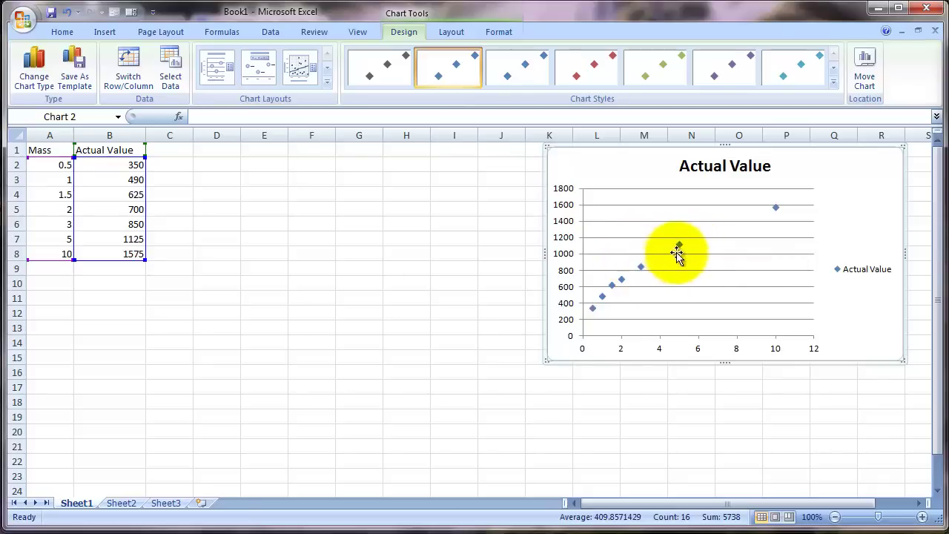
Add a linear trendline to the Actual Value series and move the Format Trendline dialog aside.
{"action": "mouse_move", "coordinate": [680, 244]}
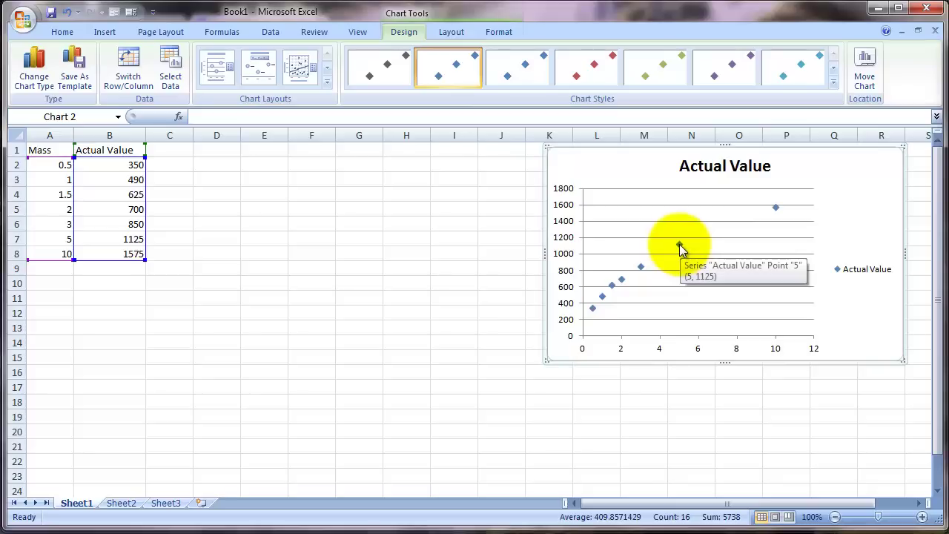
{"action": "right_click", "coordinate": [679, 244]}
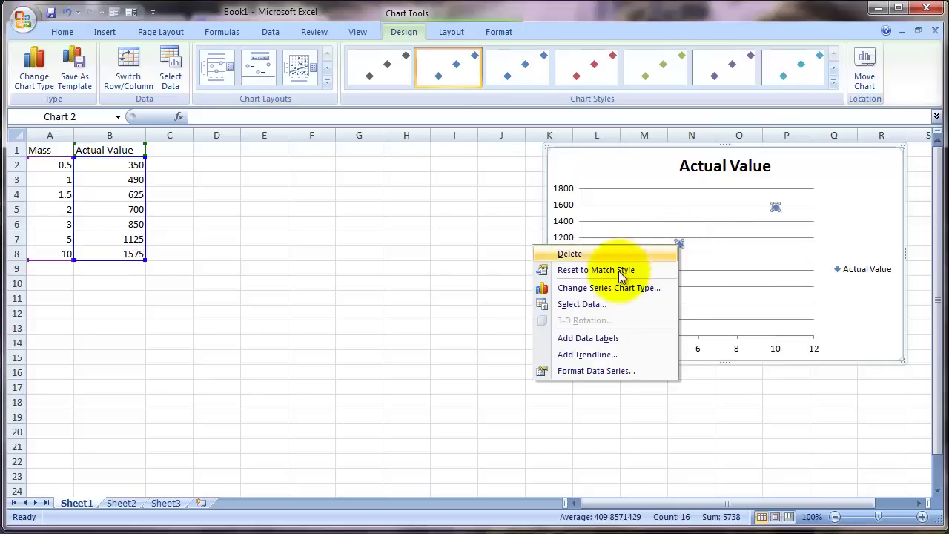
{"action": "left_click", "coordinate": [588, 354]}
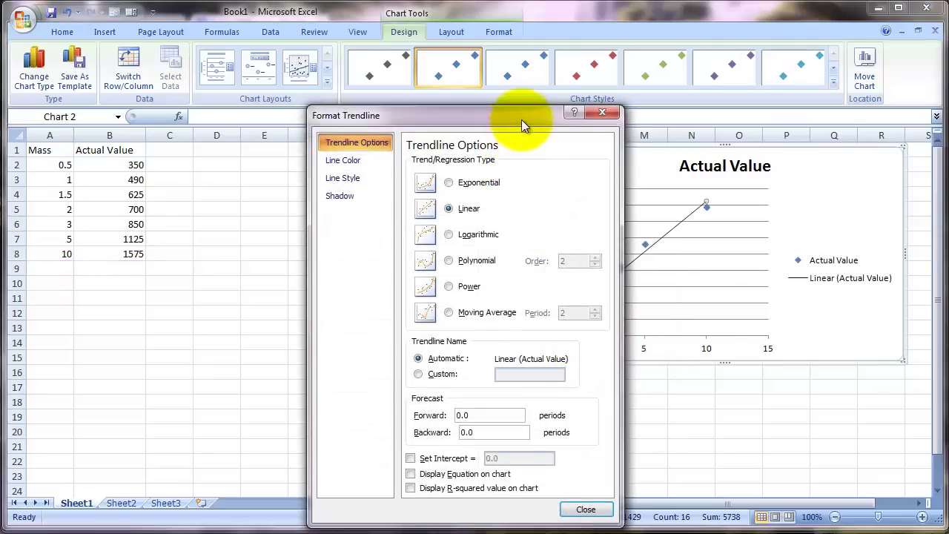
{"action": "left_click_drag", "start_coordinate": [522, 119], "coordinate": [387, 83]}
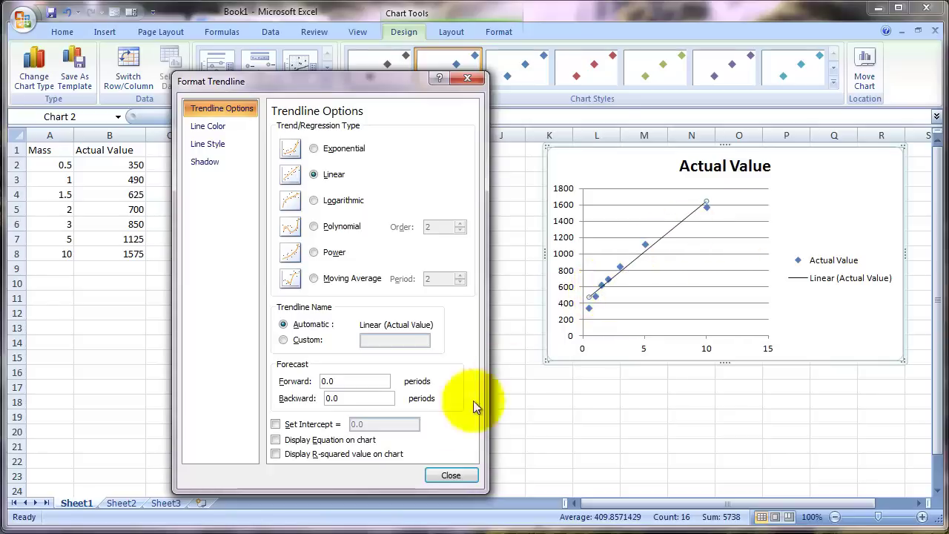
Set the trendline's Forward forecast to 10 and display its equation y = 123.61x + 410.27.
{"action": "left_click_drag", "start_coordinate": [342, 381], "coordinate": [320, 380]}
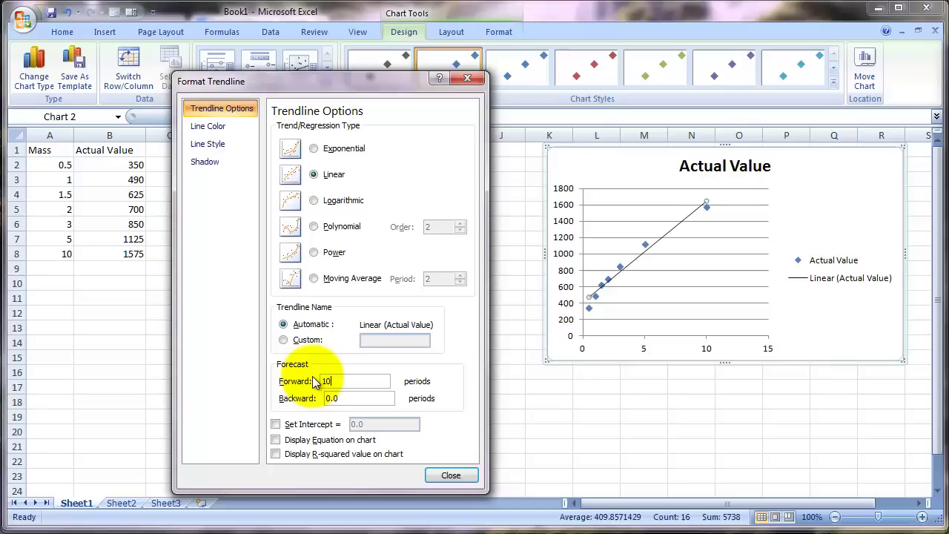
{"action": "type", "text": "10"}
{"action": "left_click", "coordinate": [357, 400]}
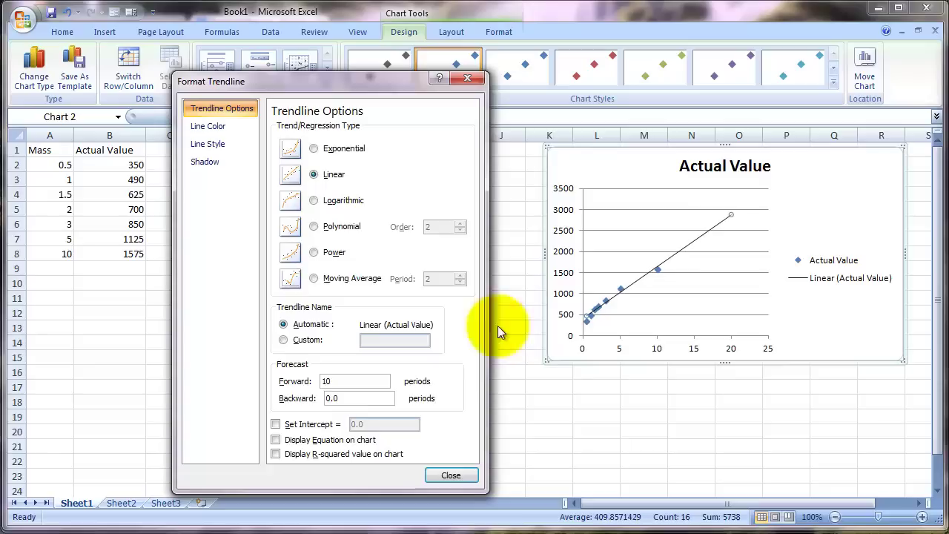
{"action": "left_click", "coordinate": [276, 439]}
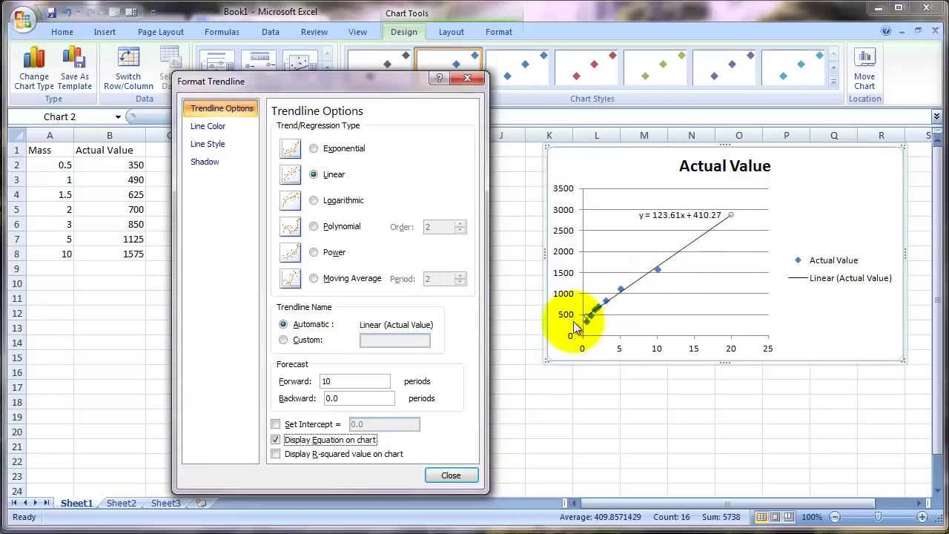
Switch the trendline type to Exponential, giving y = 464.15e^0.1388x.
{"action": "left_click", "coordinate": [314, 149]}
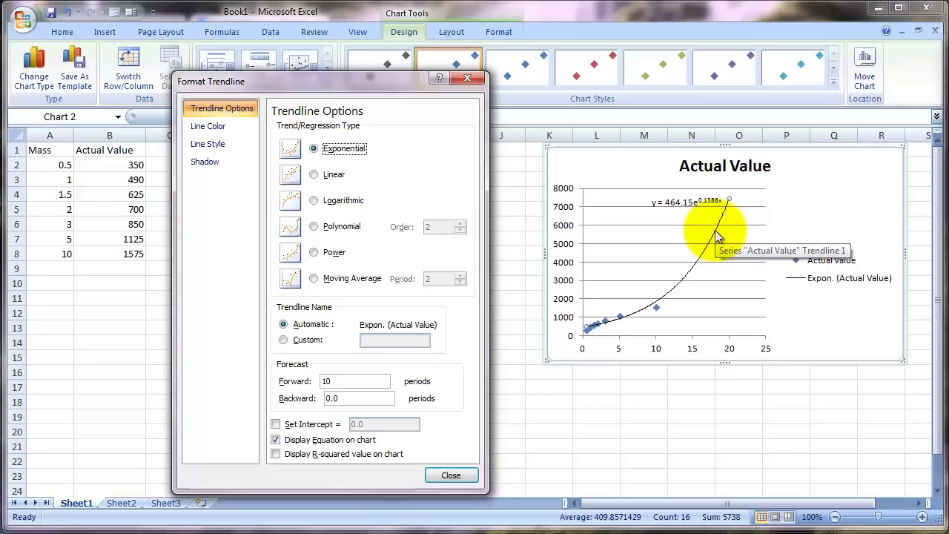
Switch to a Polynomial order 2 trendline, setting Forward forecast to 0 and back to 10.
{"action": "left_click", "coordinate": [314, 227]}
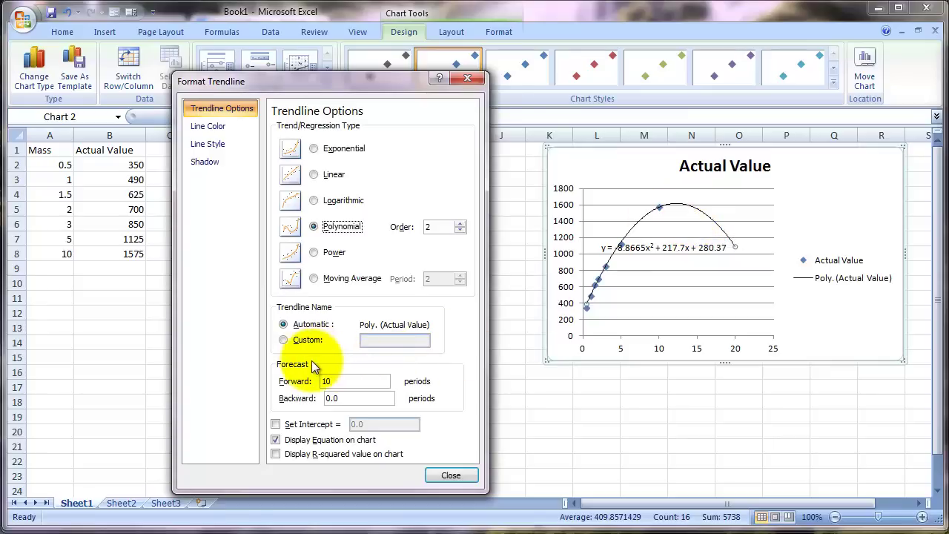
{"action": "double_click", "coordinate": [346, 381]}
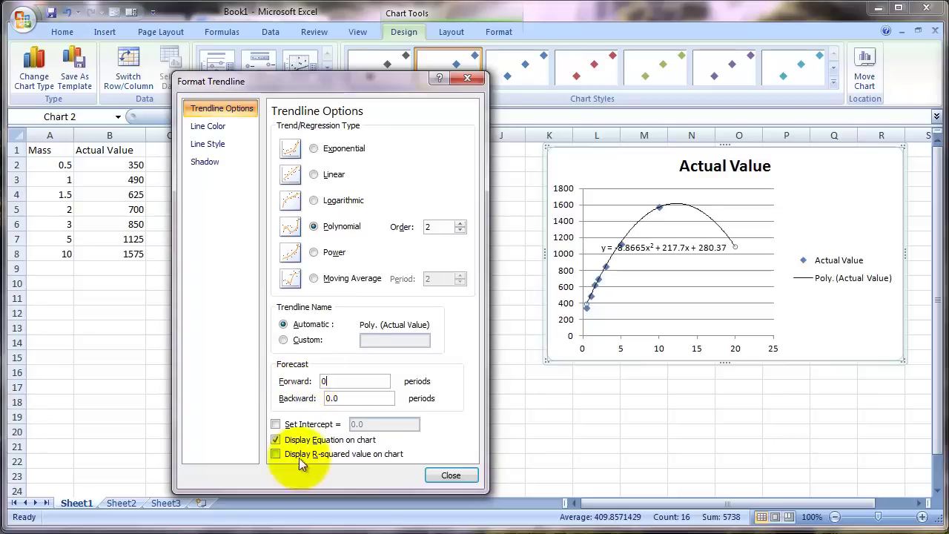
{"action": "left_click", "coordinate": [345, 397]}
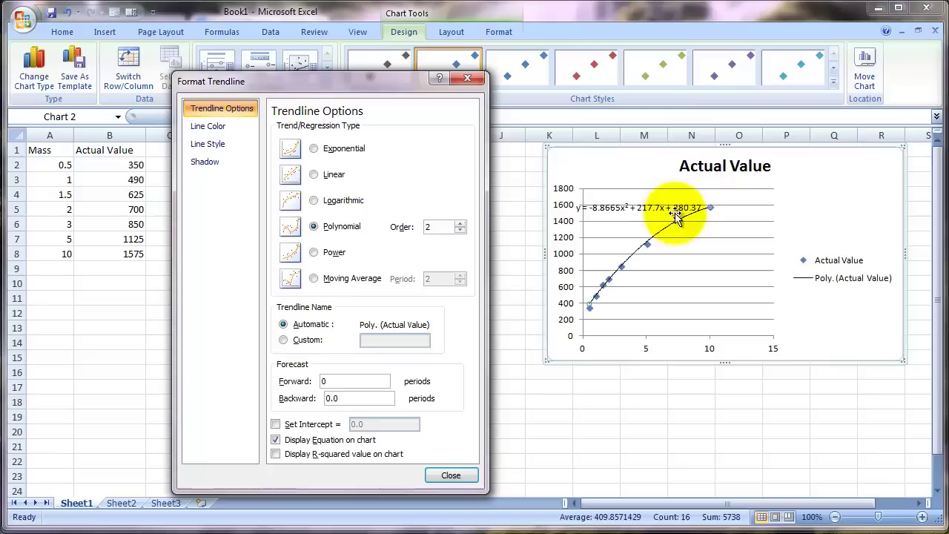
{"action": "double_click", "coordinate": [338, 381]}
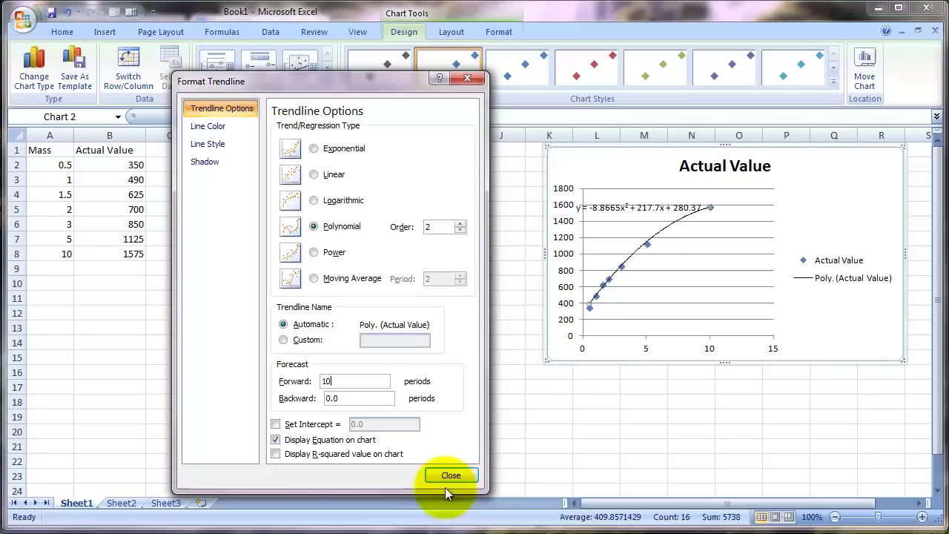
{"action": "left_click", "coordinate": [355, 398]}
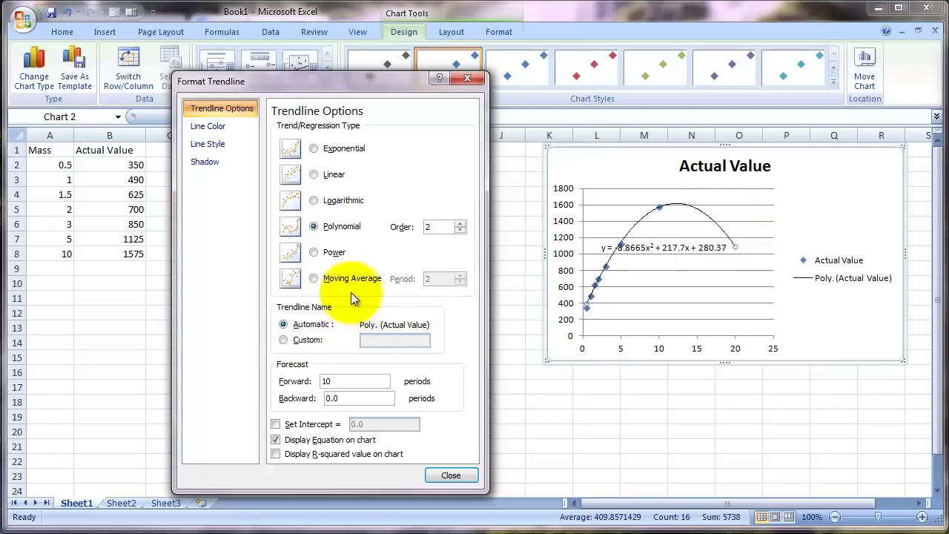
Select the Power trendline type (y = 496.33x^0.5028) and close Format Trendline.
{"action": "left_click", "coordinate": [313, 252]}
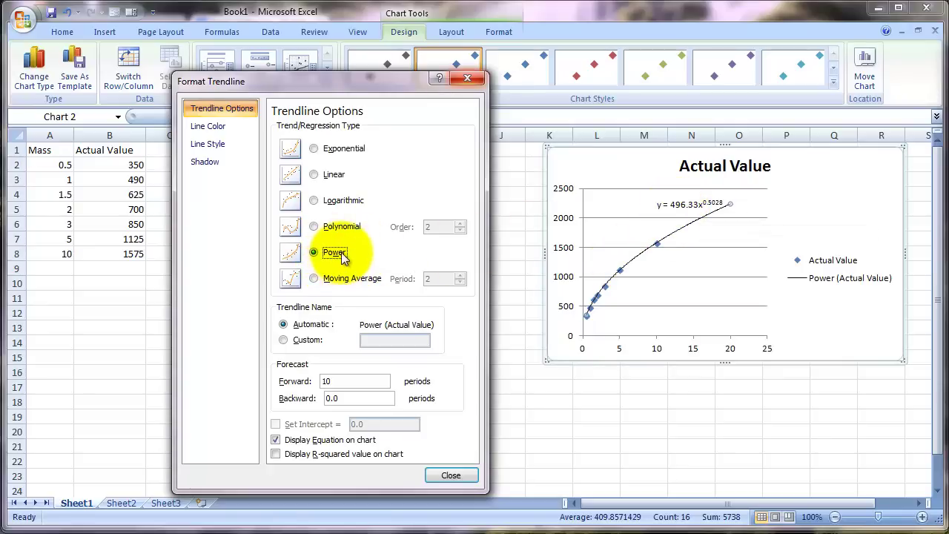
{"action": "left_click", "coordinate": [450, 475]}
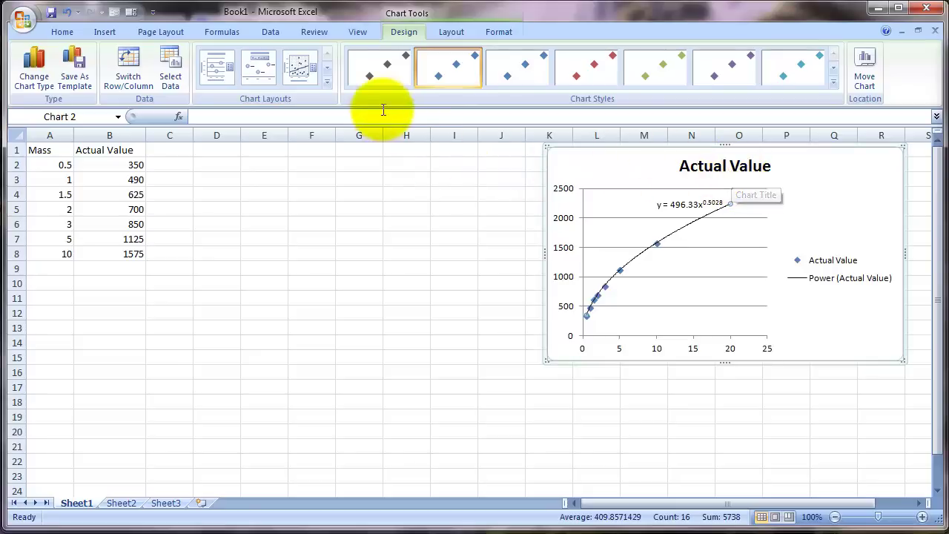
Use the Layout tab's title placement options to label the chart 'Mass vs. Value'.
{"action": "left_click", "coordinate": [453, 34]}
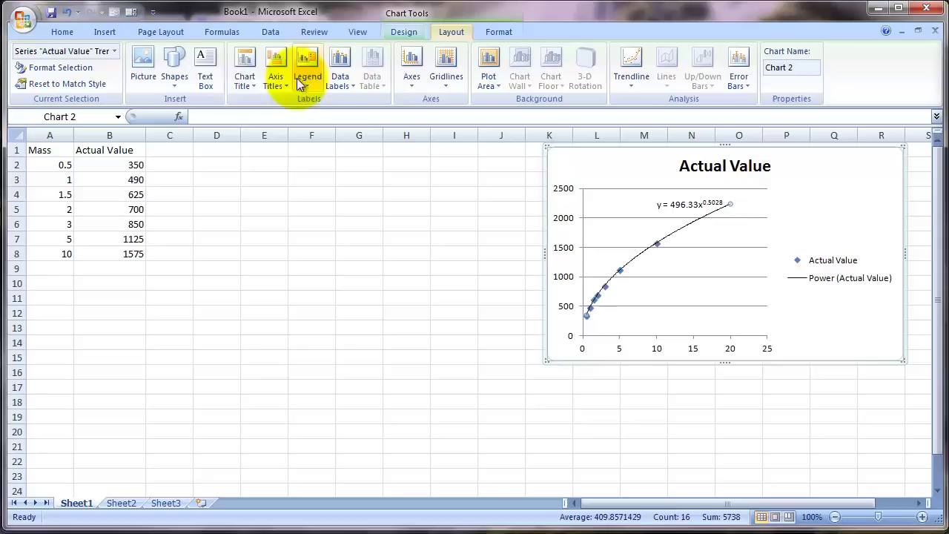
{"action": "left_click", "coordinate": [250, 69]}
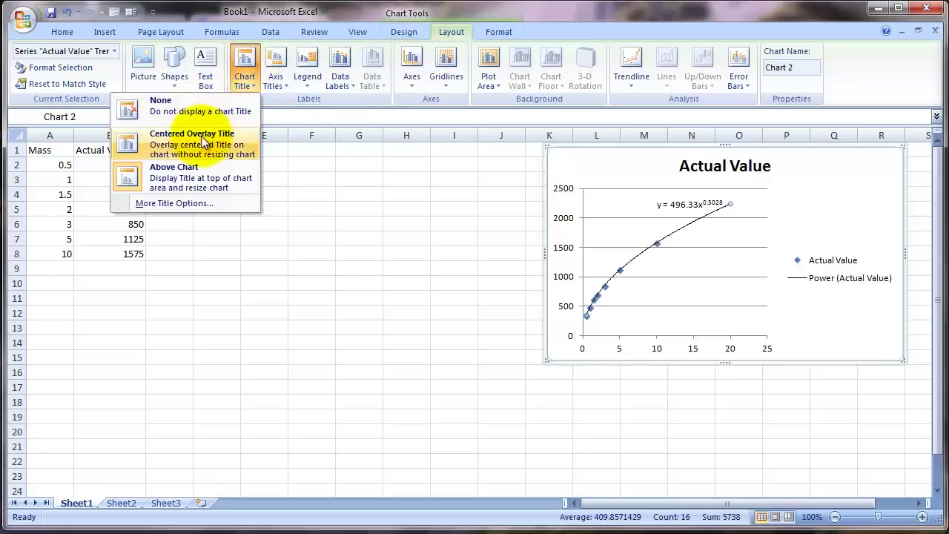
{"action": "left_click", "coordinate": [189, 175]}
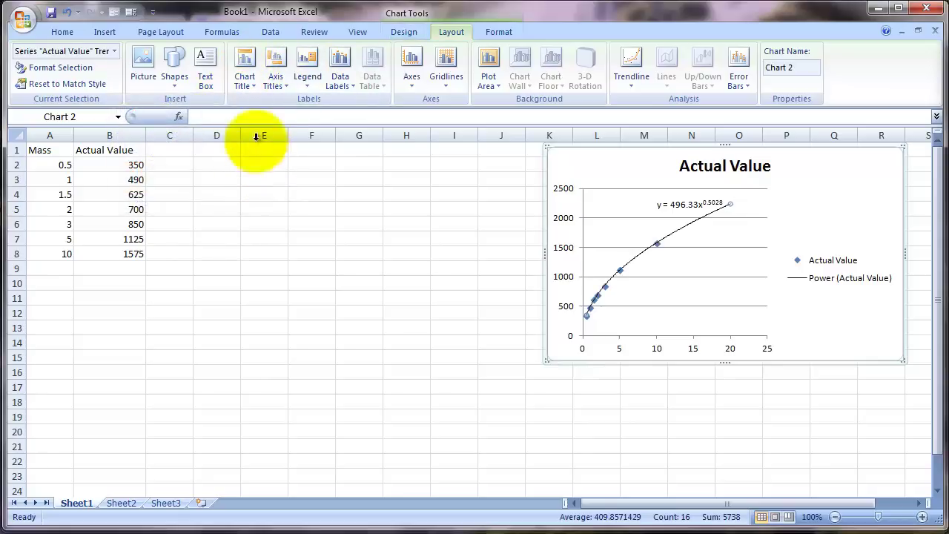
{"action": "left_click", "coordinate": [232, 118]}
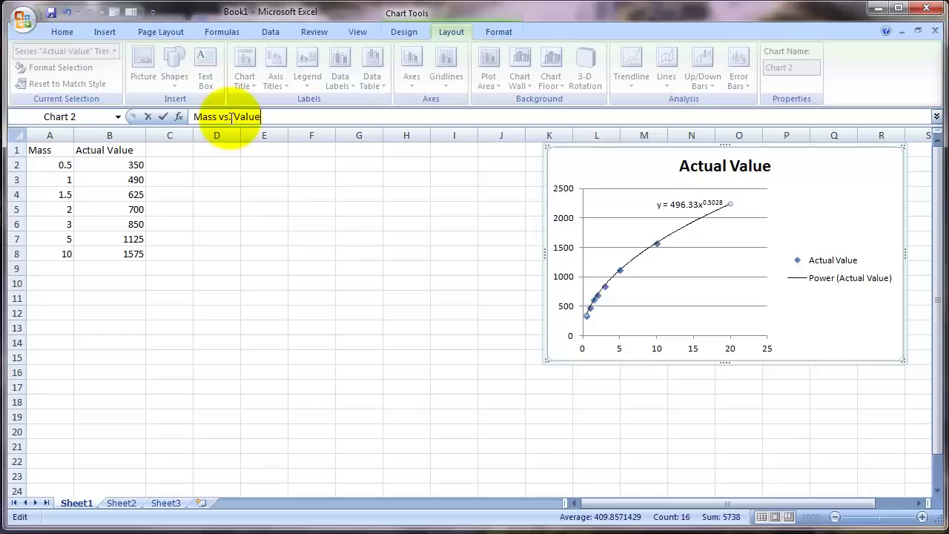
{"action": "key", "text": "Return"}
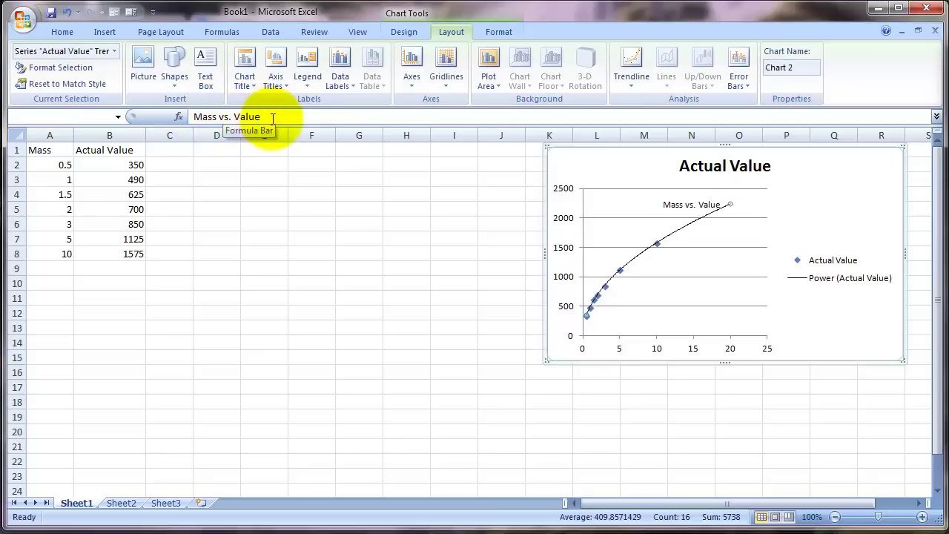
Undo the label change and reapply the Power trendline so y = 496.33x^0.5028 shows again.
{"action": "left_click", "coordinate": [65, 15]}
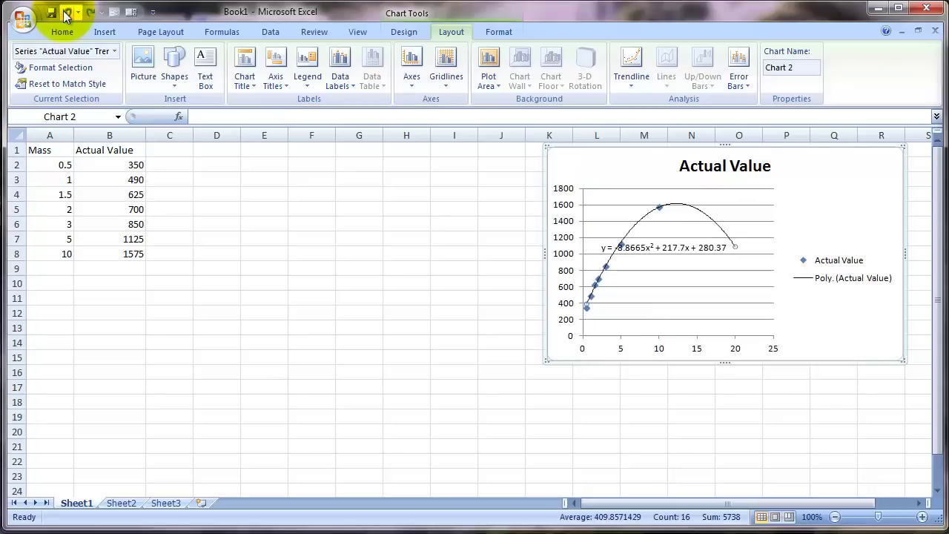
{"action": "right_click", "coordinate": [606, 272]}
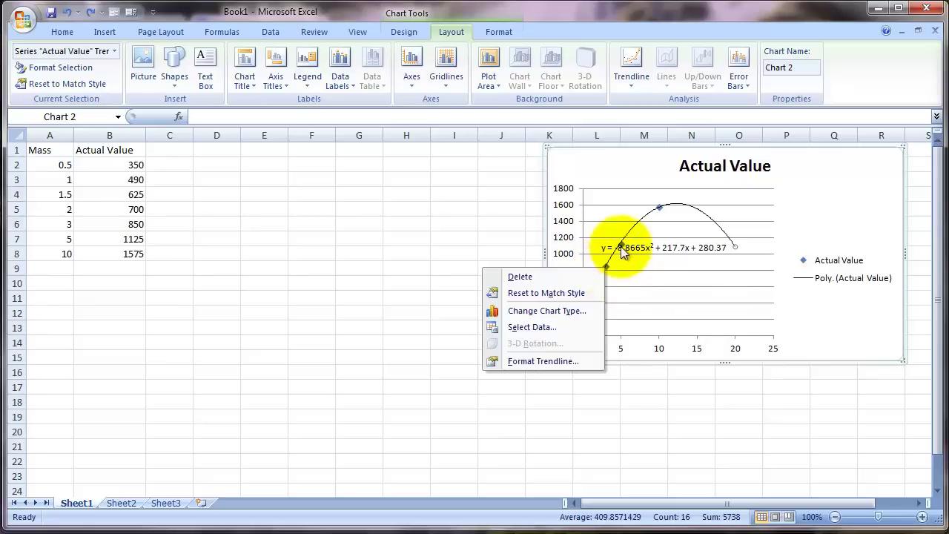
{"action": "left_click", "coordinate": [543, 361]}
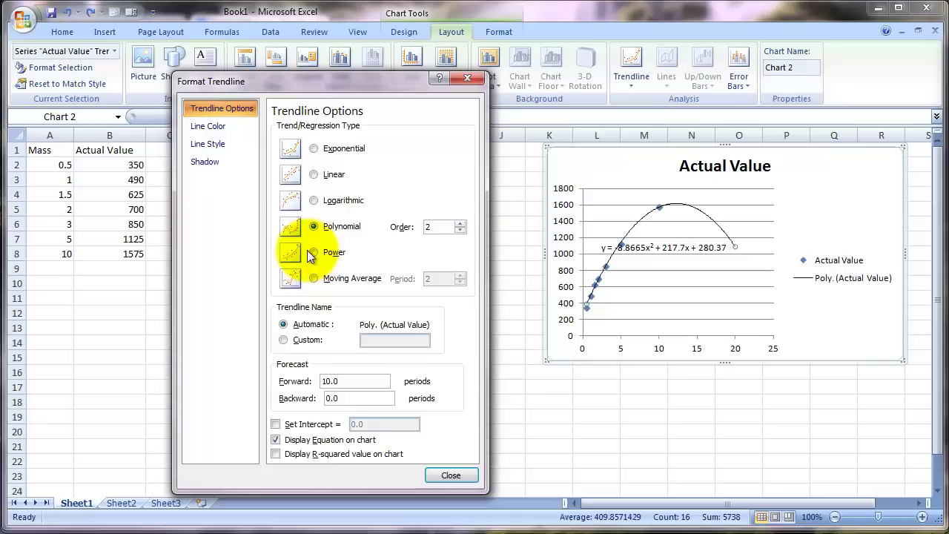
{"action": "left_click", "coordinate": [312, 253]}
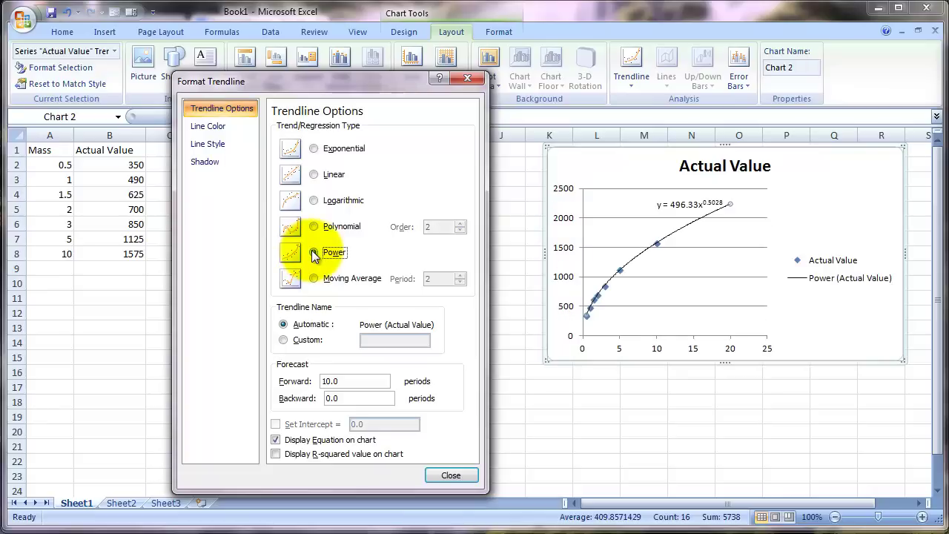
{"action": "left_click", "coordinate": [450, 475]}
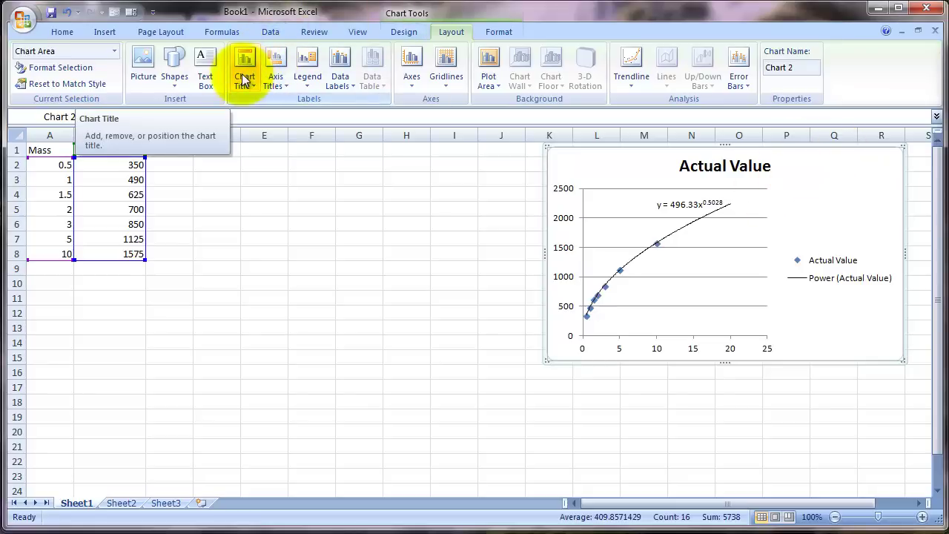
Replace the 'Actual Value' chart title text with 'Mass vs. Value', correcting a typo.
{"action": "left_click", "coordinate": [721, 166]}
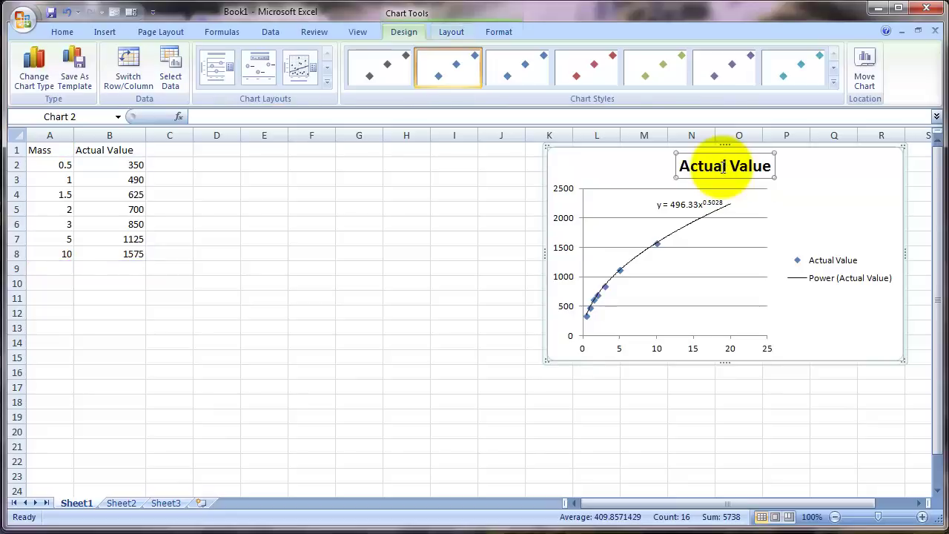
{"action": "left_click_drag", "start_coordinate": [680, 166], "coordinate": [766, 170]}
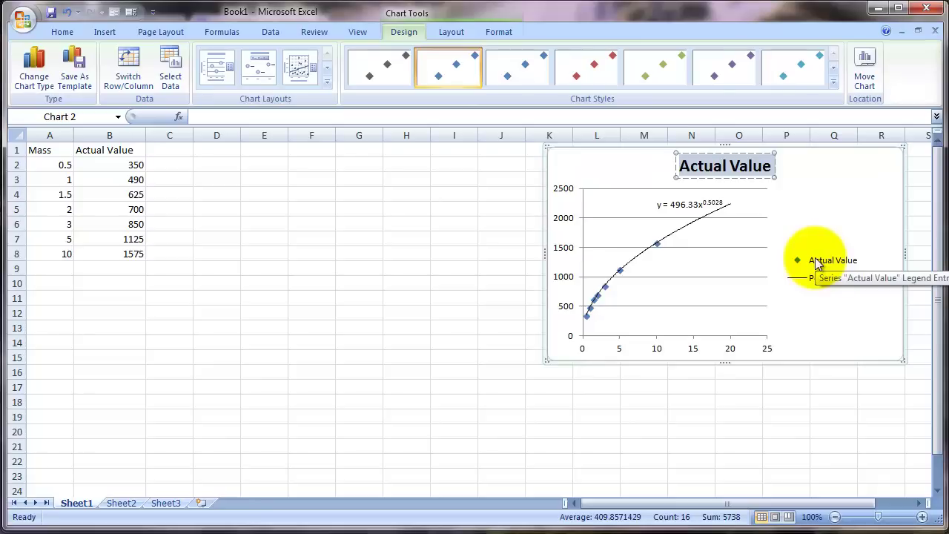
{"action": "type", "text": "Mass v"}
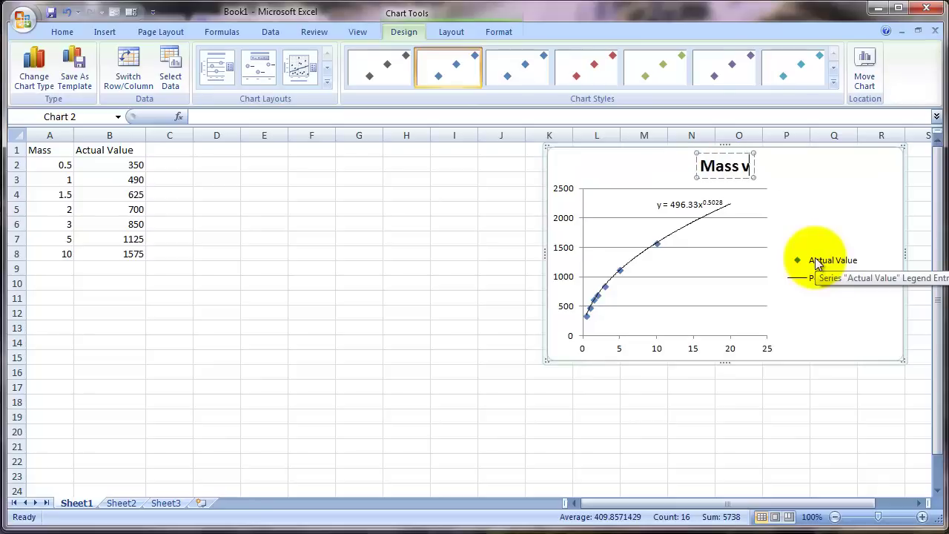
{"action": "type", "text": "s. Vla"}
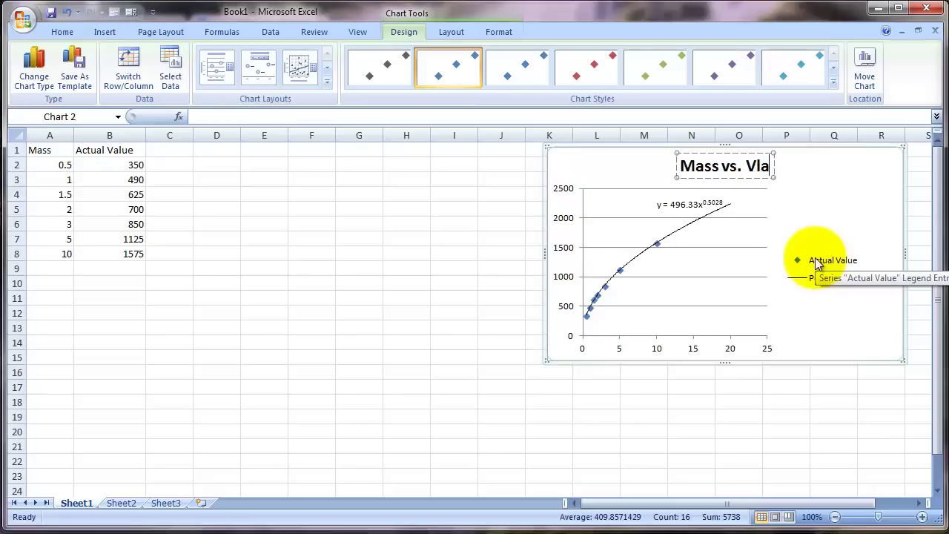
{"action": "key", "text": "BackSpace"}
{"action": "key", "text": "BackSpace"}
{"action": "type", "text": "alue"}
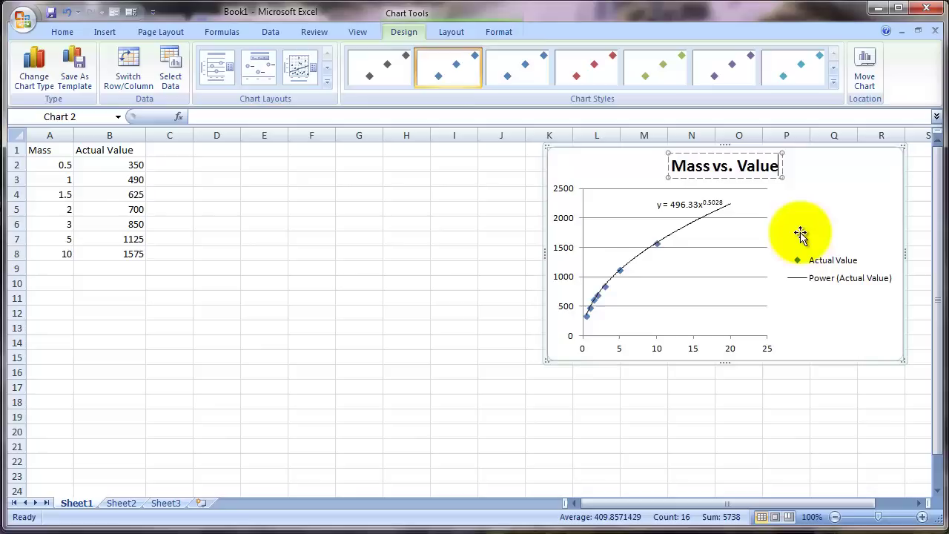
{"action": "left_click", "coordinate": [851, 199]}
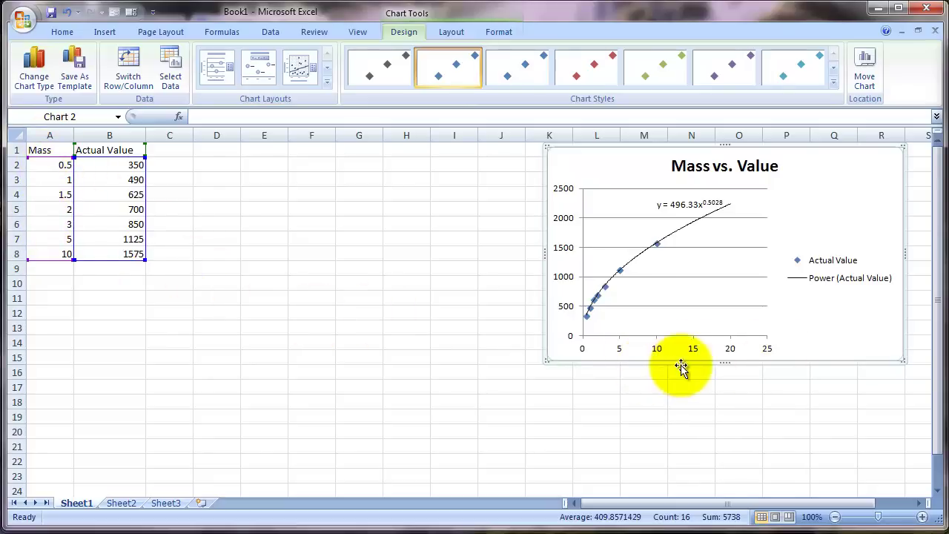
Add a horizontal axis title below the x-axis reading 'mass (kg)'.
{"action": "left_click", "coordinate": [451, 32]}
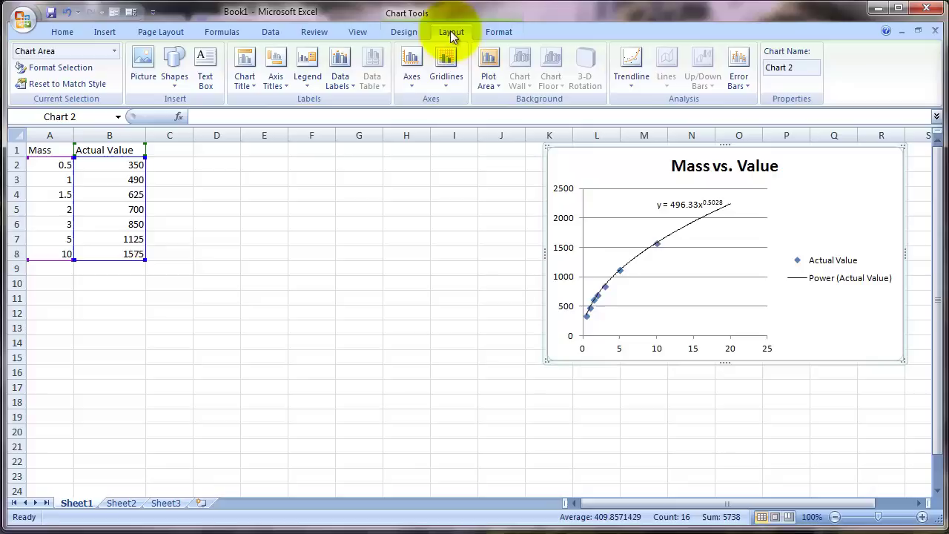
{"action": "left_click", "coordinate": [276, 65]}
{"action": "mouse_move", "coordinate": [249, 99]}
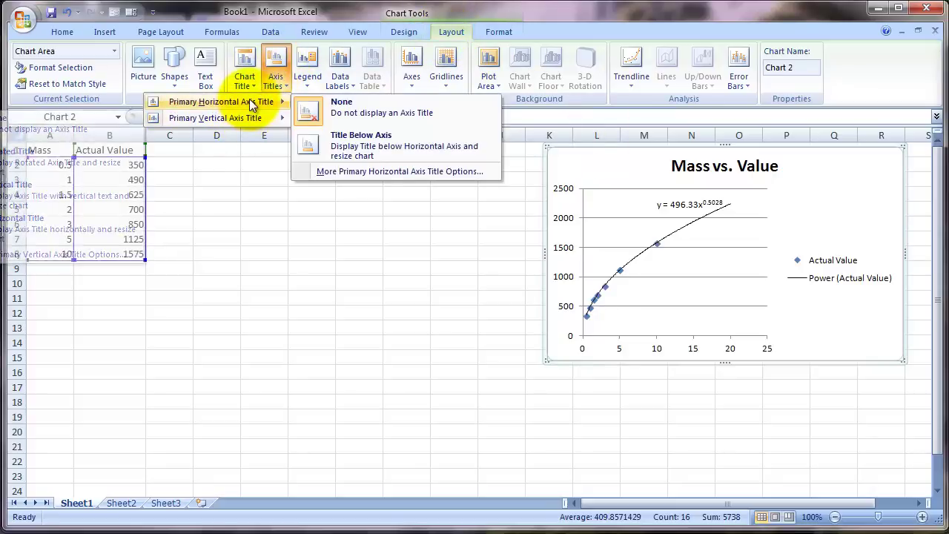
{"action": "left_click", "coordinate": [341, 145]}
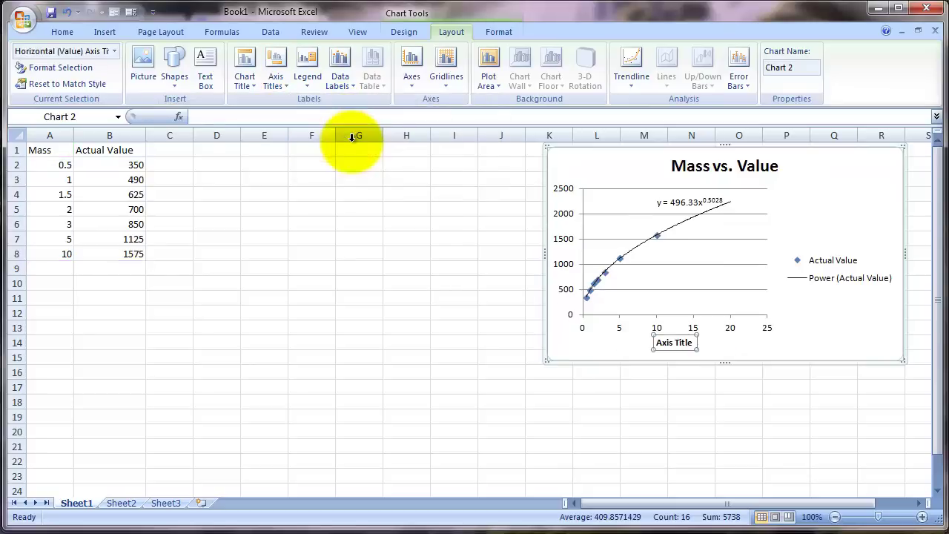
{"action": "type", "text": "mass (kg"}
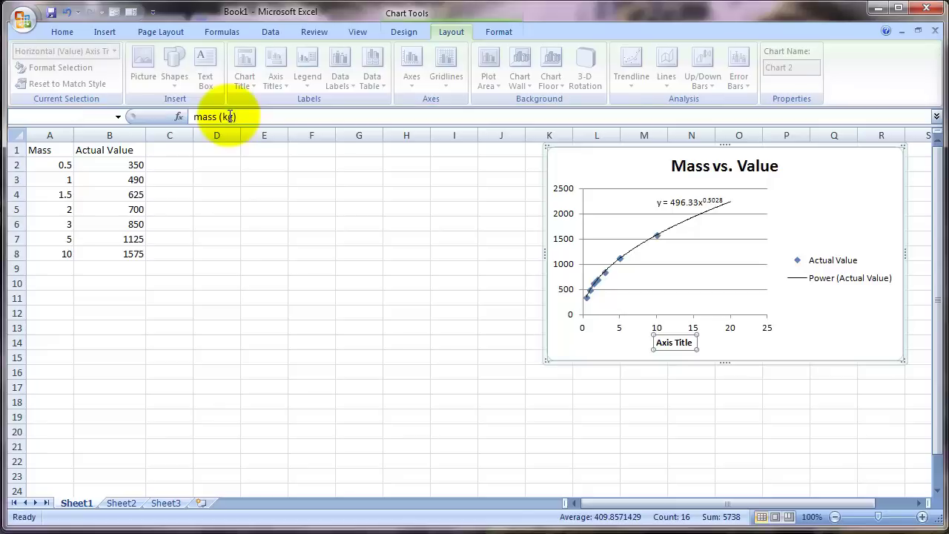
{"action": "key", "text": "Return"}
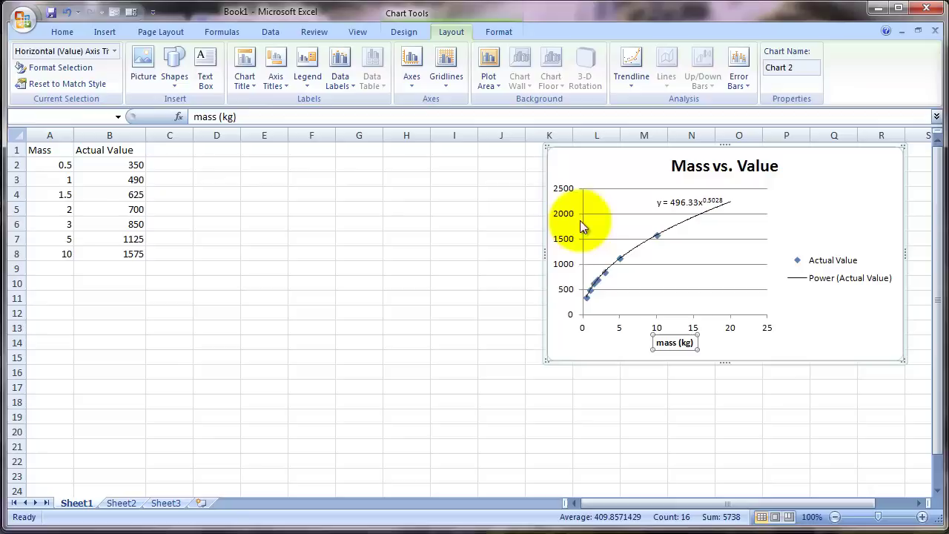
Add a rotated vertical axis title reading 'value ($)'.
{"action": "left_click", "coordinate": [273, 64]}
{"action": "mouse_move", "coordinate": [248, 116]}
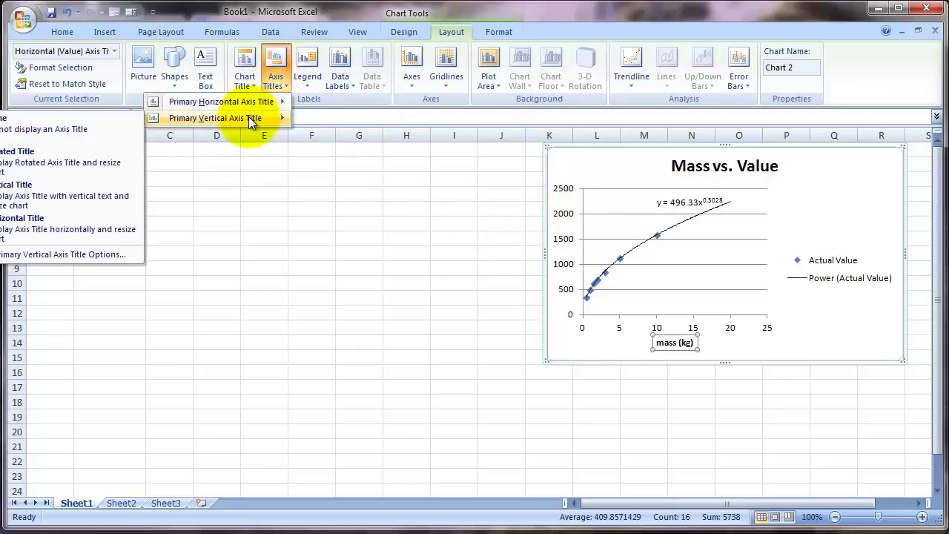
{"action": "left_click", "coordinate": [41, 155]}
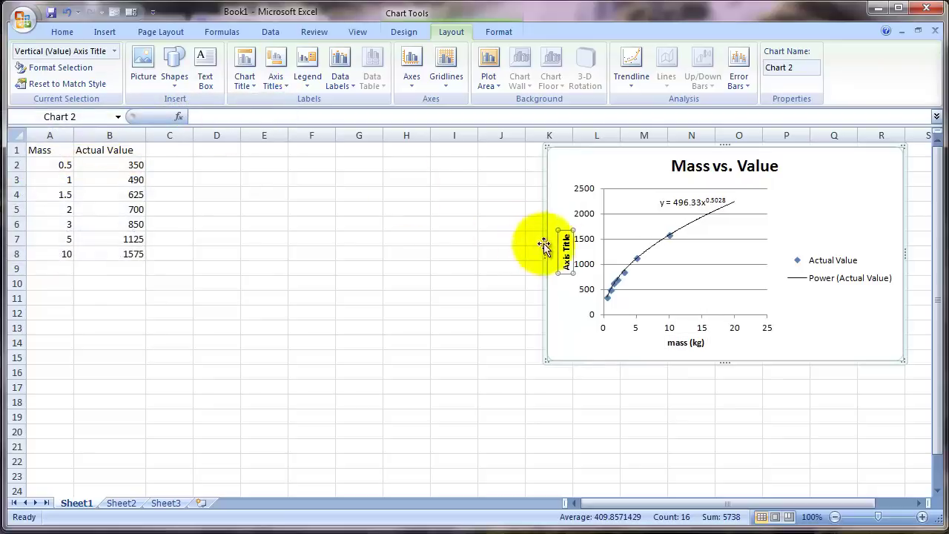
{"action": "left_click", "coordinate": [223, 116]}
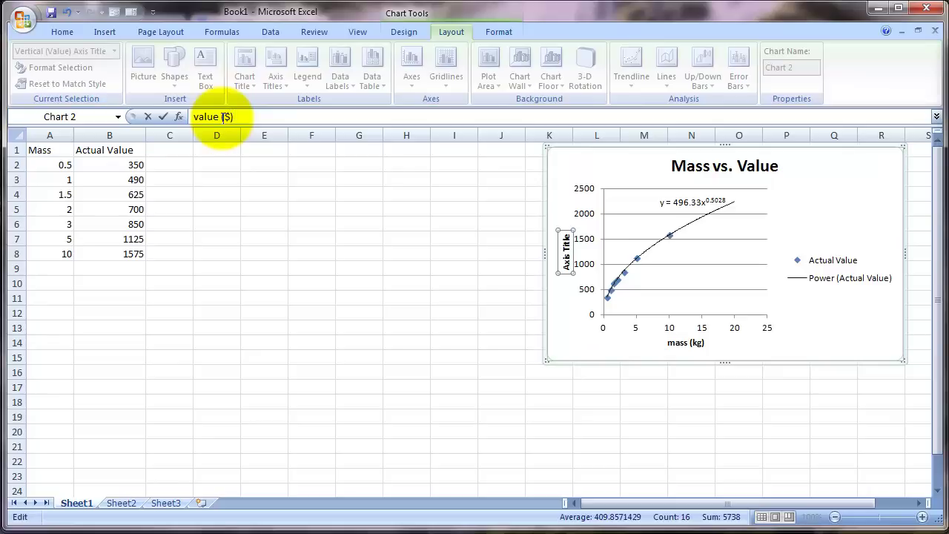
{"action": "key", "text": "Return"}
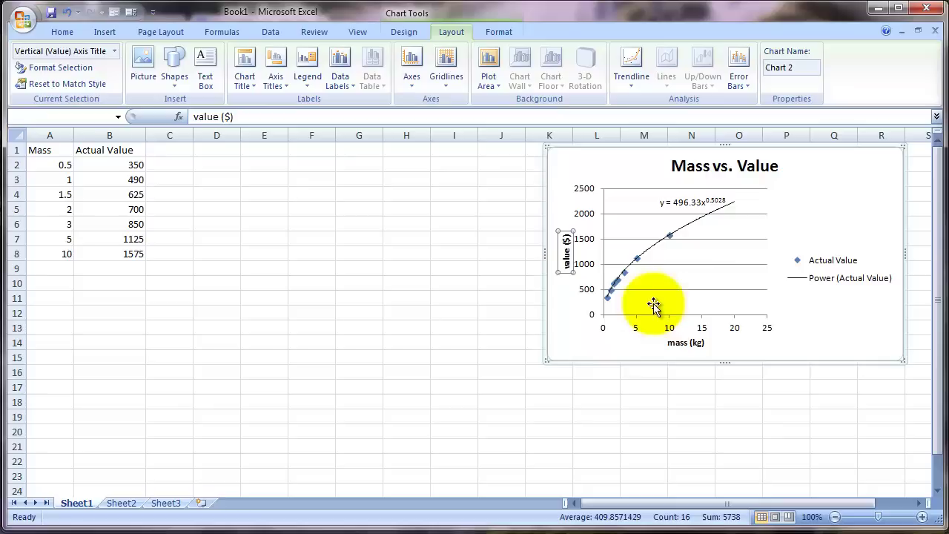
Drag the trendline equation below the legend and set its font size to 12.
{"action": "left_click_drag", "start_coordinate": [689, 202], "coordinate": [830, 297]}
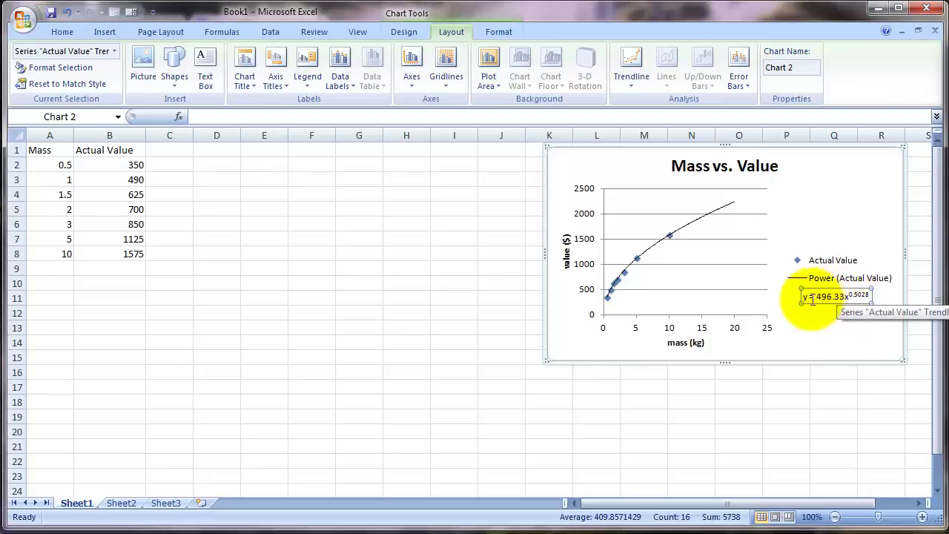
{"action": "left_click", "coordinate": [805, 297]}
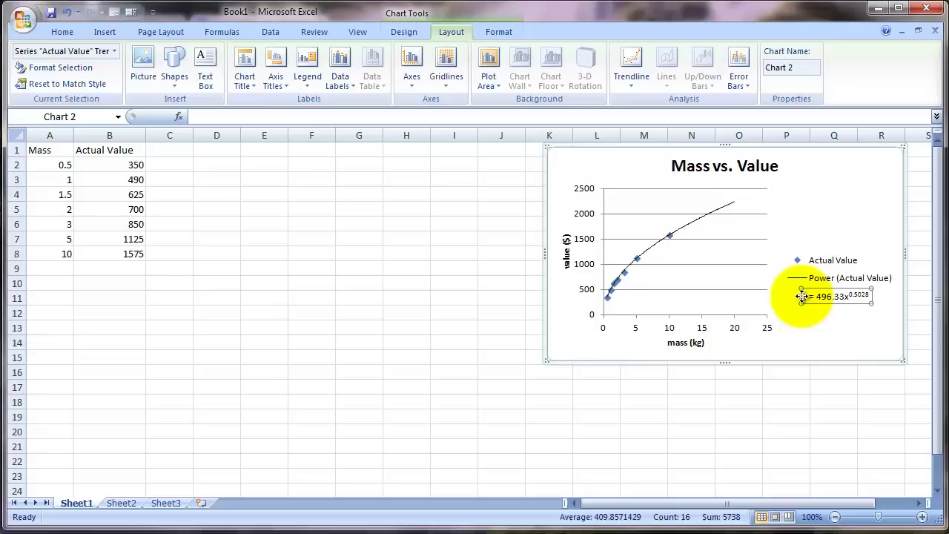
{"action": "left_click_drag", "start_coordinate": [805, 297], "coordinate": [869, 297]}
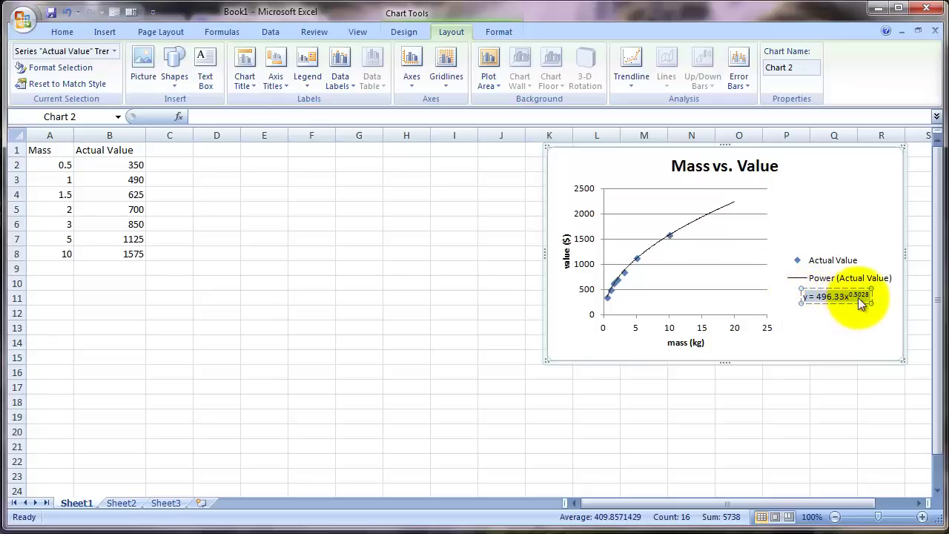
{"action": "left_click", "coordinate": [64, 33]}
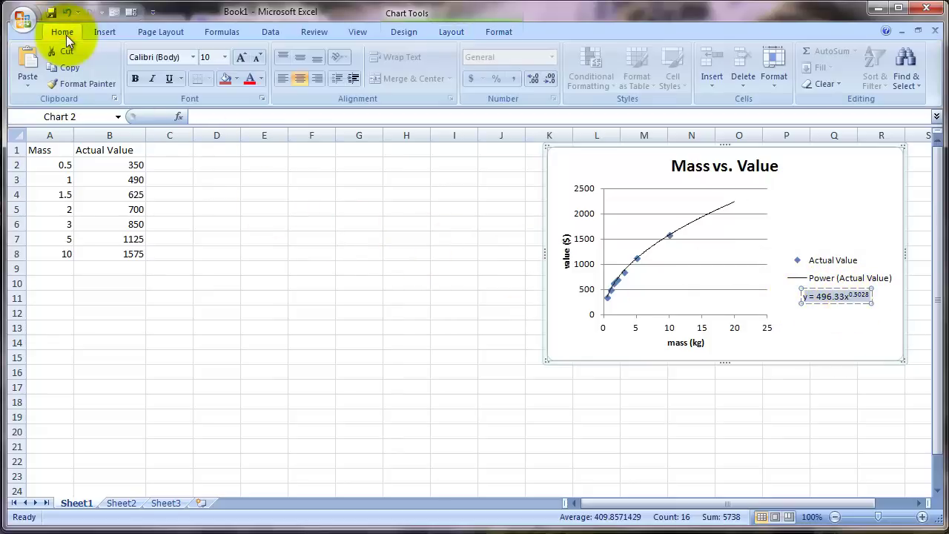
{"action": "left_click", "coordinate": [224, 57]}
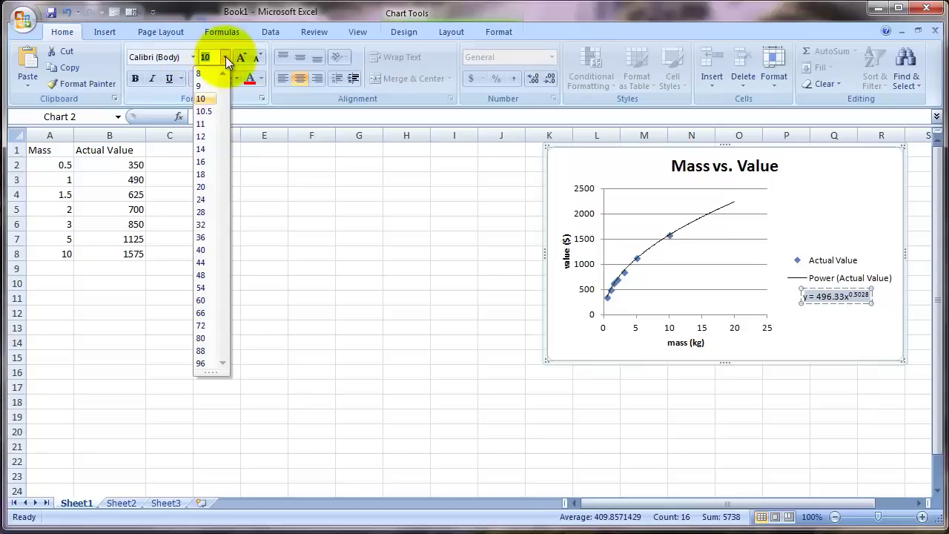
{"action": "left_click", "coordinate": [207, 129]}
{"action": "left_click", "coordinate": [773, 416]}
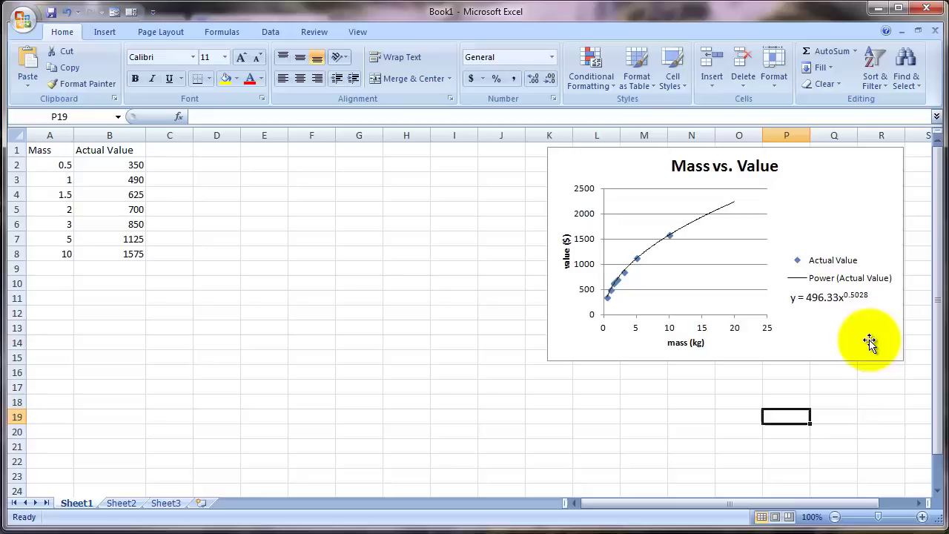
Copy the Mass vs. Value chart and switch to the Google Docs lab report.
{"action": "left_click", "coordinate": [866, 179]}
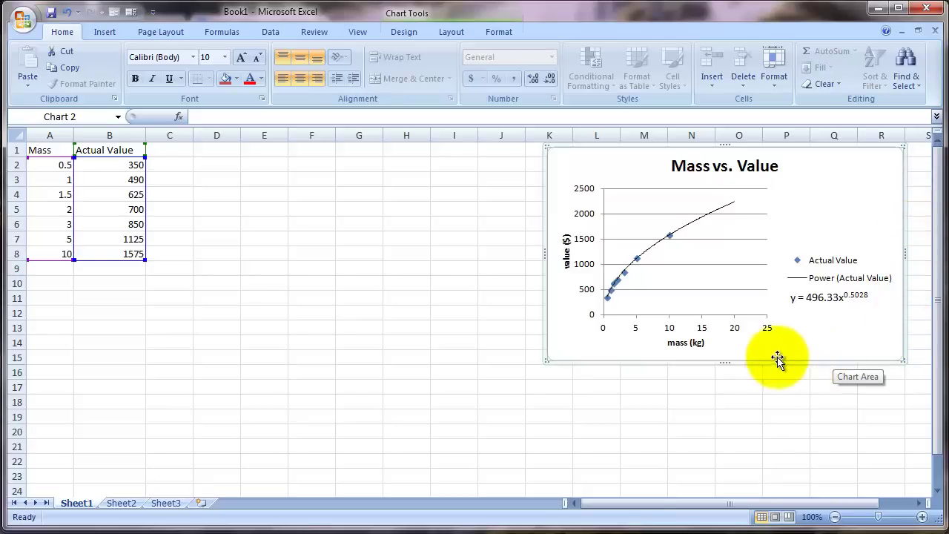
{"action": "right_click", "coordinate": [905, 200]}
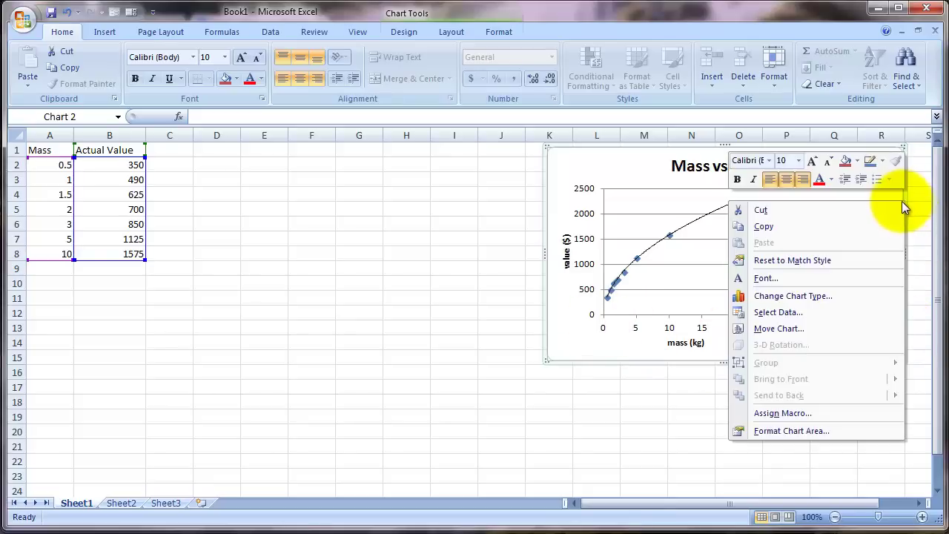
{"action": "left_click", "coordinate": [768, 230]}
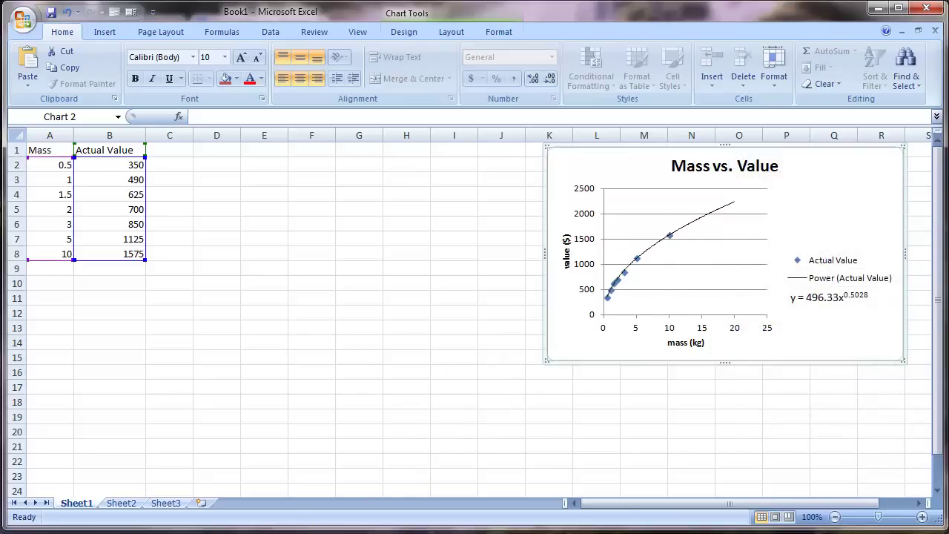
{"action": "key", "text": "alt+Tab"}
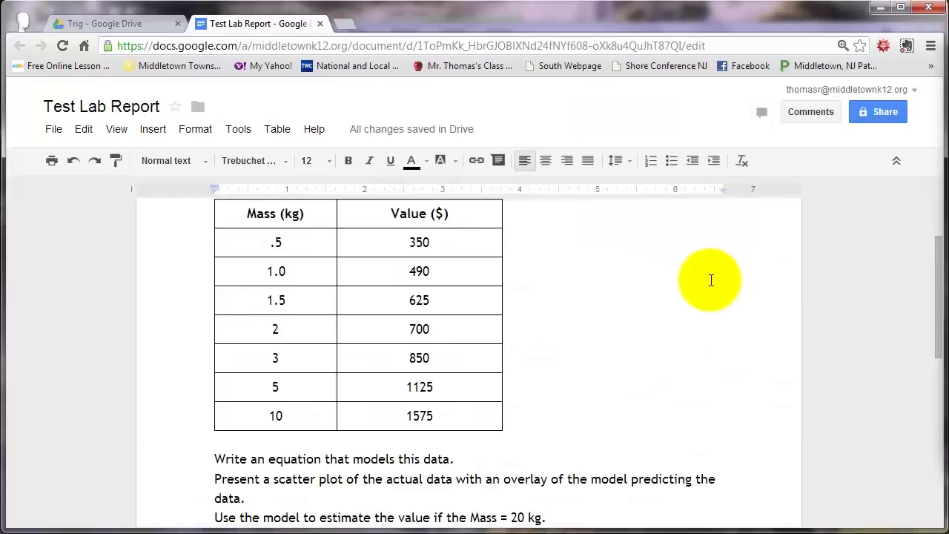
Paste the copied chart on the empty line below the 20 kg question.
{"action": "scroll", "coordinate": [710, 281], "scroll_direction": "down", "scroll_amount": 2}
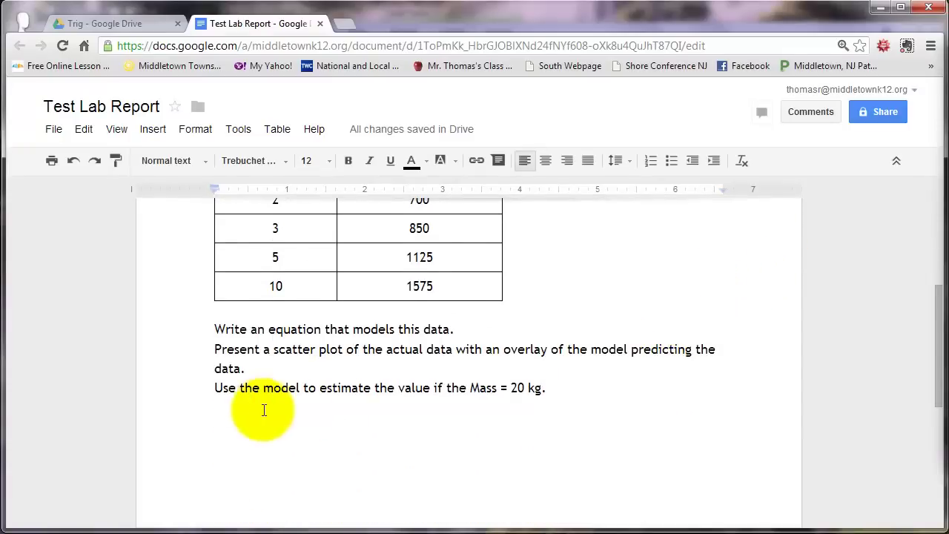
{"action": "double_click", "coordinate": [253, 418]}
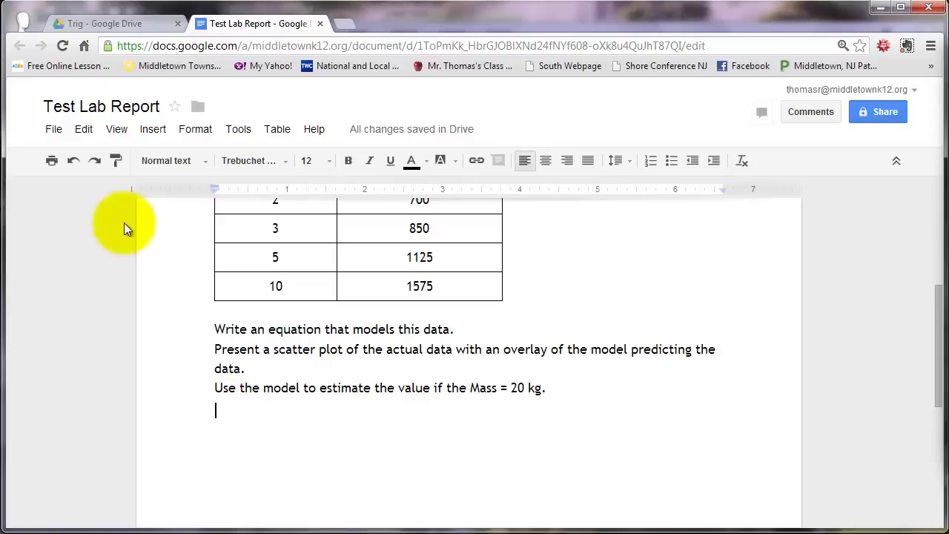
{"action": "left_click", "coordinate": [85, 129]}
{"action": "left_click", "coordinate": [97, 251]}
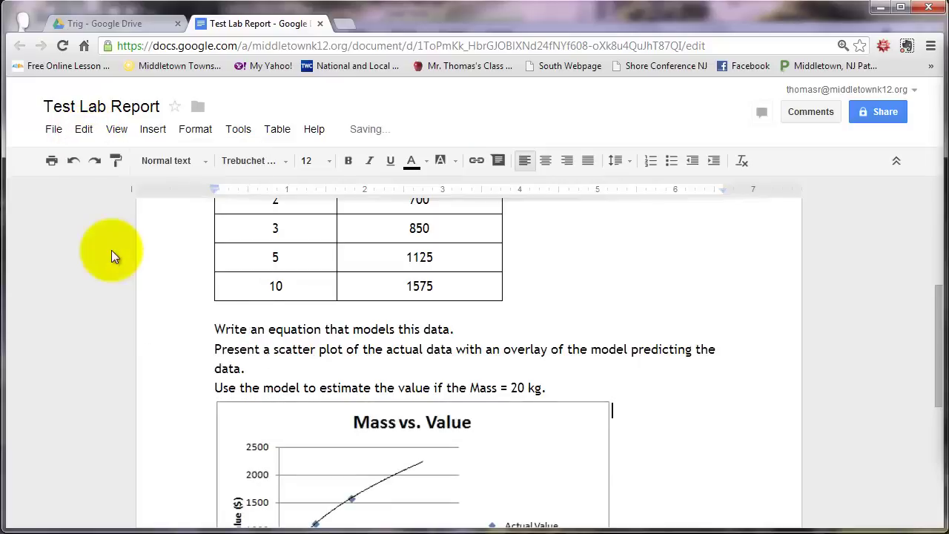
Enlarge the pasted chart image by dragging its bottom-right corner outward.
{"action": "scroll", "coordinate": [712, 387], "scroll_direction": "down", "scroll_amount": 2}
{"action": "scroll", "coordinate": [682, 386], "scroll_direction": "down", "scroll_amount": 2}
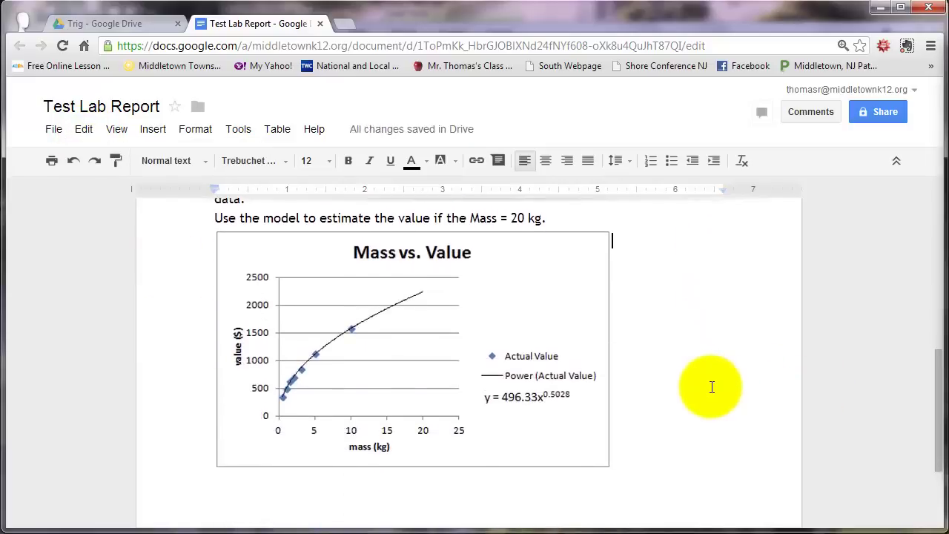
{"action": "left_click", "coordinate": [590, 282]}
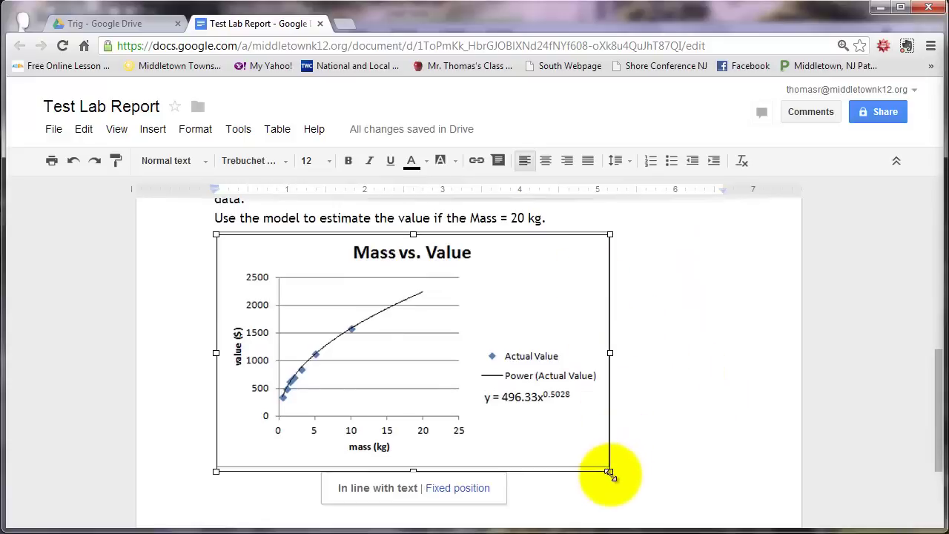
{"action": "left_click_drag", "start_coordinate": [608, 470], "coordinate": [681, 514]}
{"action": "left_click", "coordinate": [754, 421]}
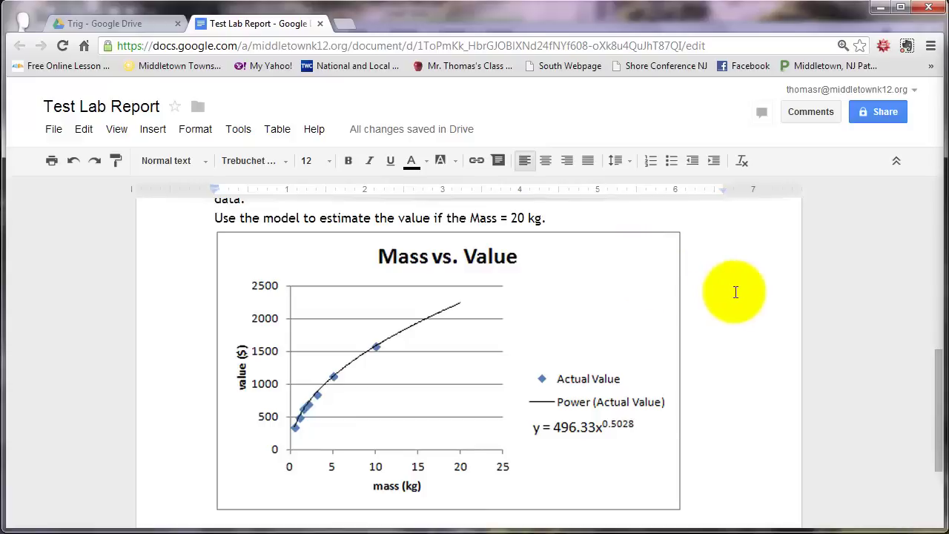
Scroll through the report to check the chart, then pull the TI-84 emulator over it.
{"action": "scroll", "coordinate": [732, 297], "scroll_direction": "up", "scroll_amount": 3}
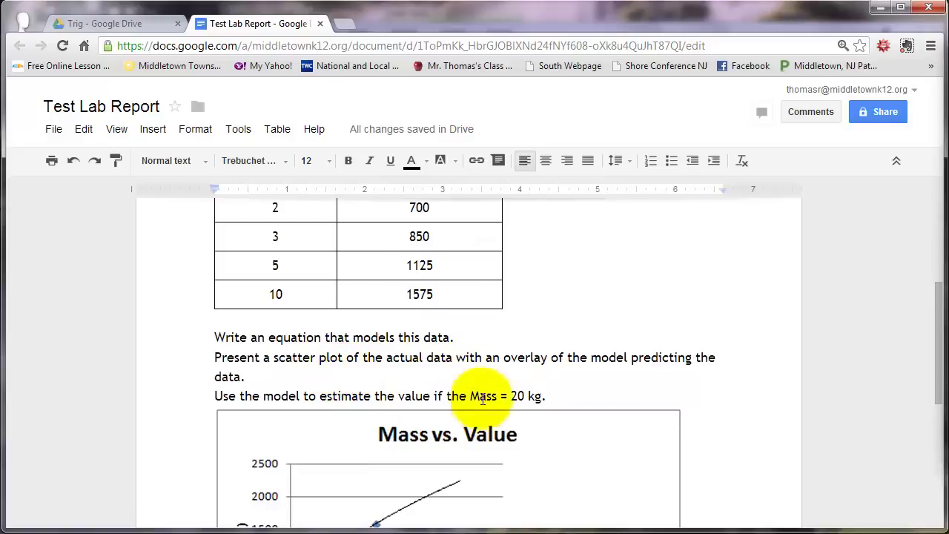
{"action": "scroll", "coordinate": [716, 467], "scroll_direction": "down", "scroll_amount": 3}
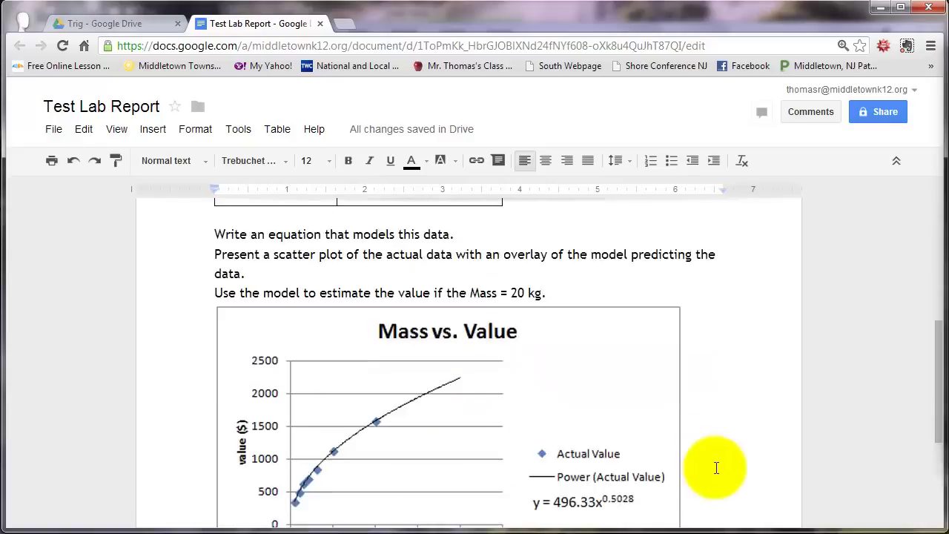
{"action": "scroll", "coordinate": [708, 443], "scroll_direction": "down", "scroll_amount": 1}
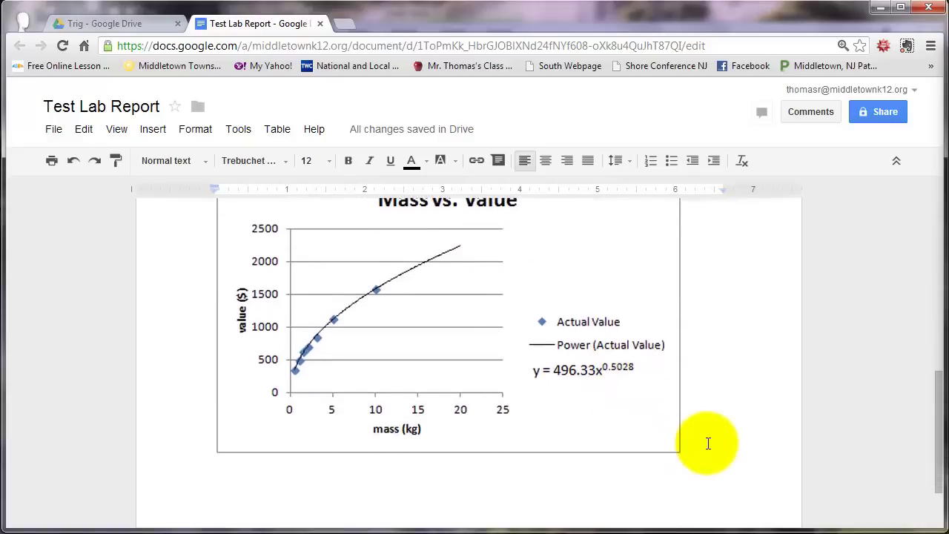
{"action": "scroll", "coordinate": [708, 443], "scroll_direction": "up", "scroll_amount": 2}
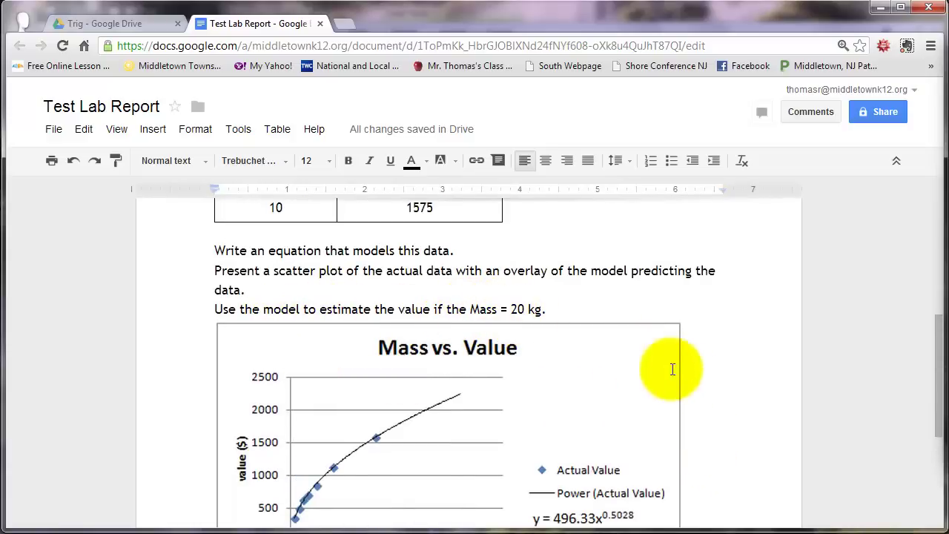
{"action": "scroll", "coordinate": [752, 390], "scroll_direction": "down", "scroll_amount": 1}
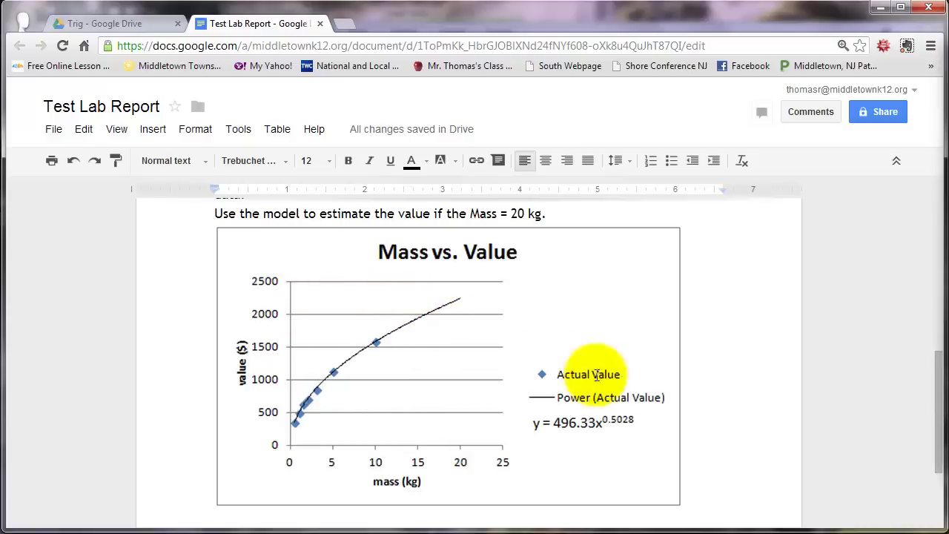
{"action": "mouse_move", "coordinate": [925, 499]}
{"action": "left_click_drag", "start_coordinate": [925, 499], "coordinate": [312, 475]}
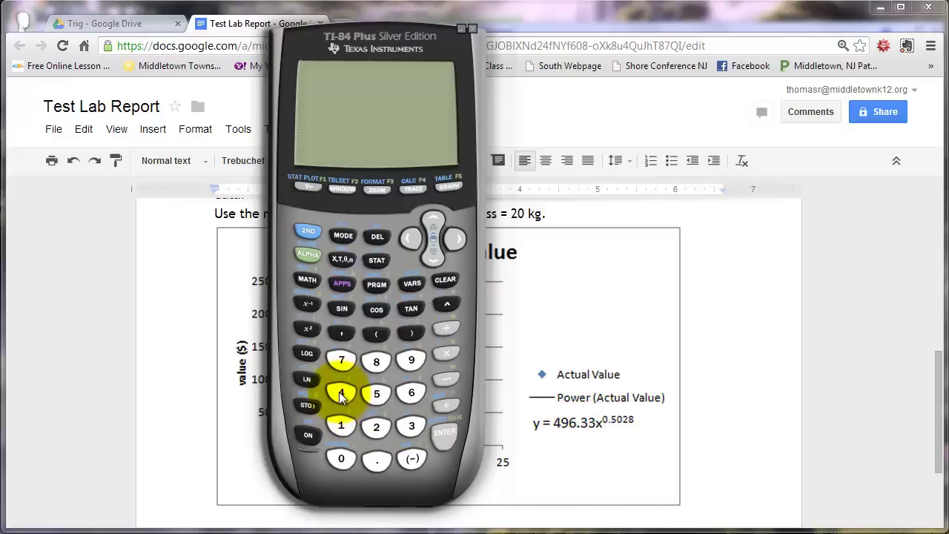
Turn on the TI-84 and key in 496.33(20).
{"action": "left_click", "coordinate": [304, 436]}
{"action": "left_click", "coordinate": [341, 424]}
{"action": "left_click", "coordinate": [341, 393]}
{"action": "left_click", "coordinate": [376, 394]}
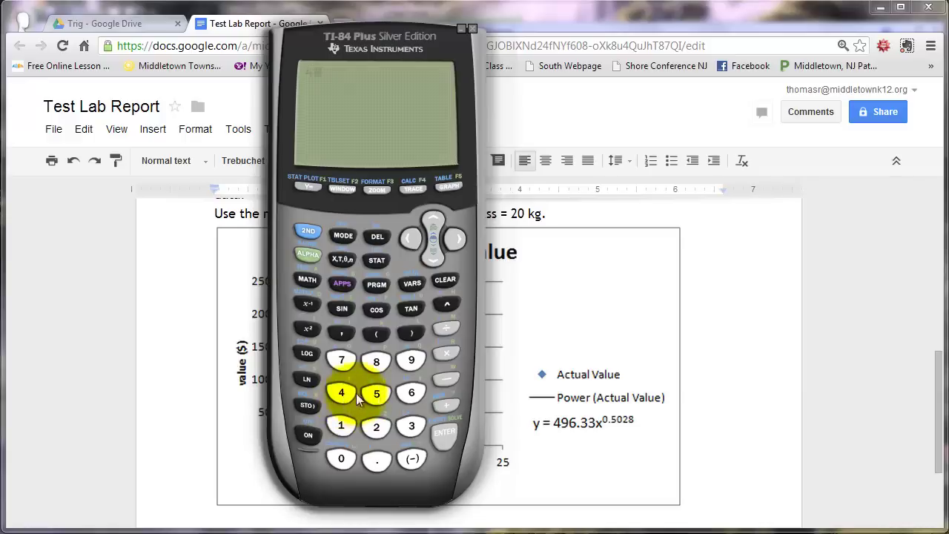
{"action": "left_click", "coordinate": [412, 359]}
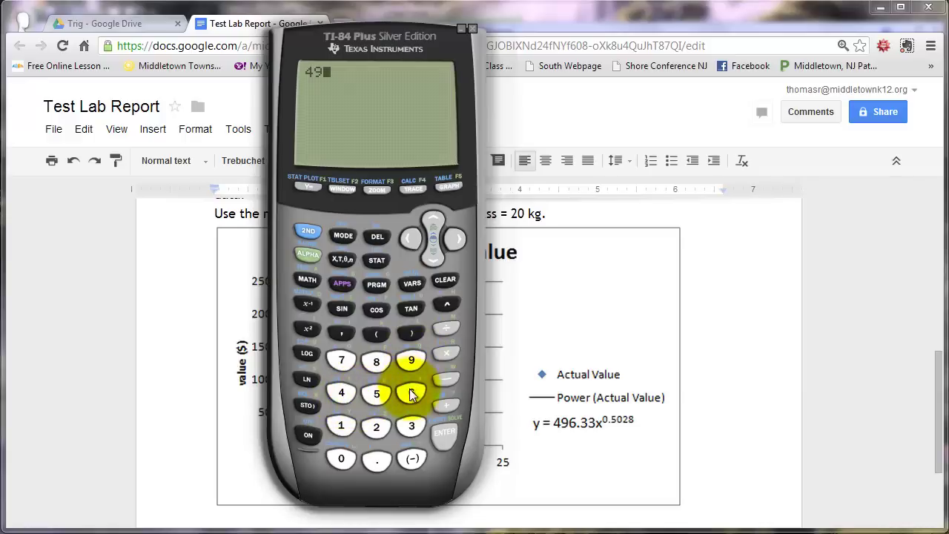
{"action": "left_click", "coordinate": [376, 459]}
{"action": "left_click", "coordinate": [411, 427]}
{"action": "left_click", "coordinate": [410, 430]}
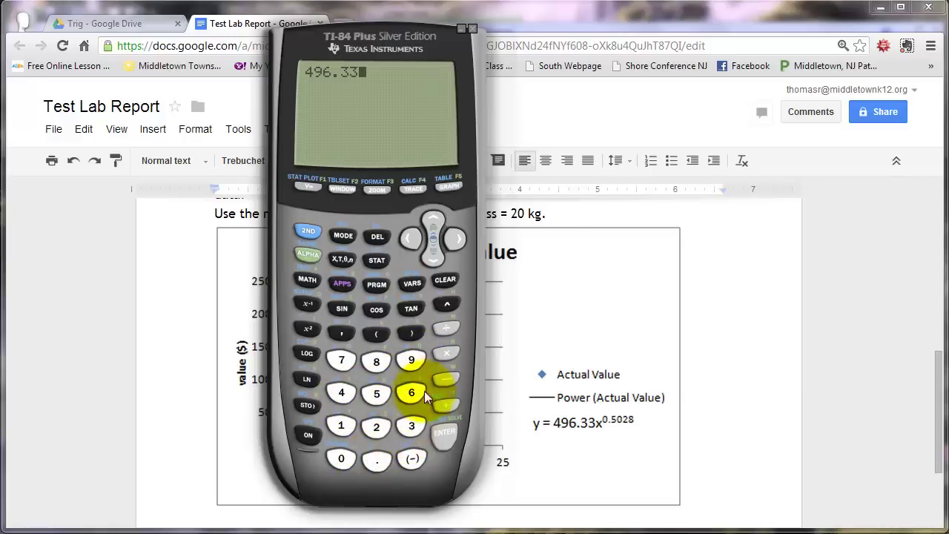
{"action": "left_click", "coordinate": [380, 336]}
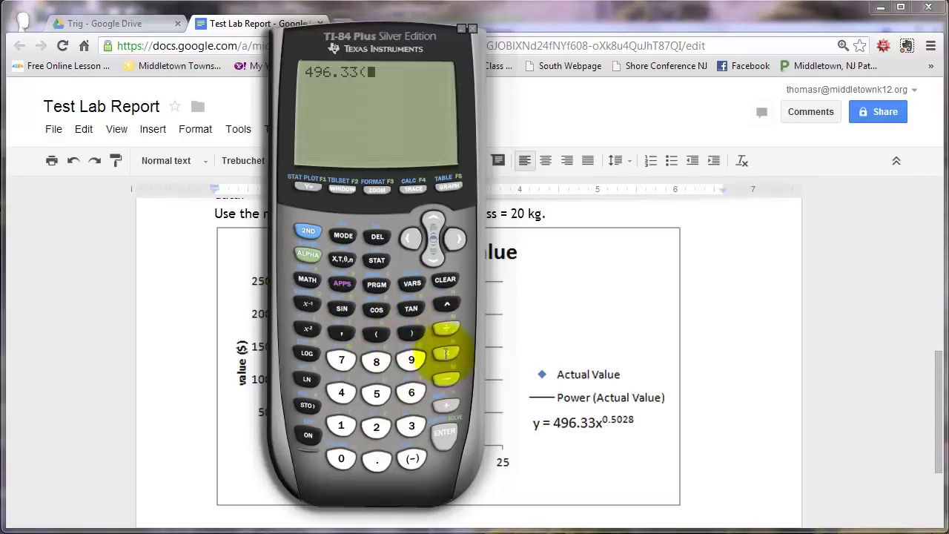
{"action": "left_click", "coordinate": [377, 430]}
{"action": "left_click", "coordinate": [341, 458]}
{"action": "left_click", "coordinate": [412, 335]}
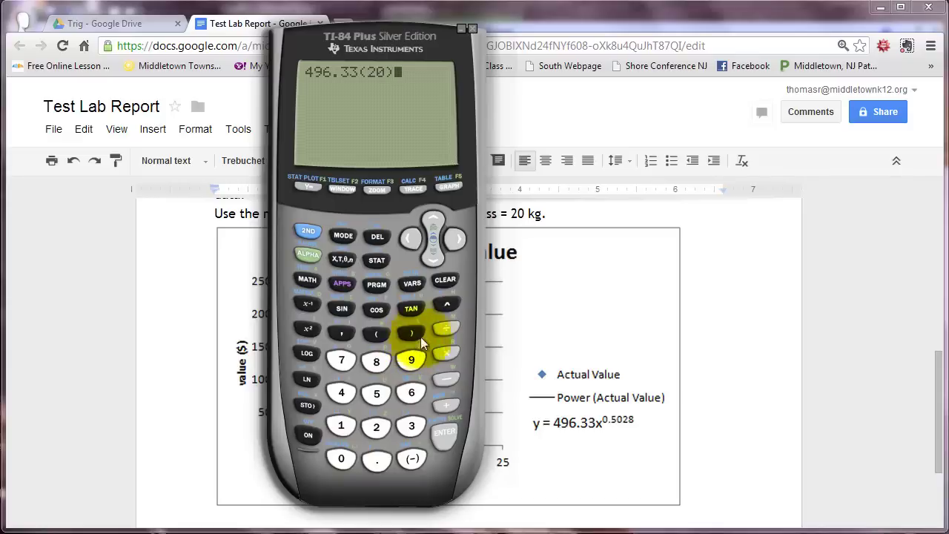
Raise it to the power .5028, evaluate to 2238.352124, and move the calculator aside.
{"action": "left_click", "coordinate": [446, 303]}
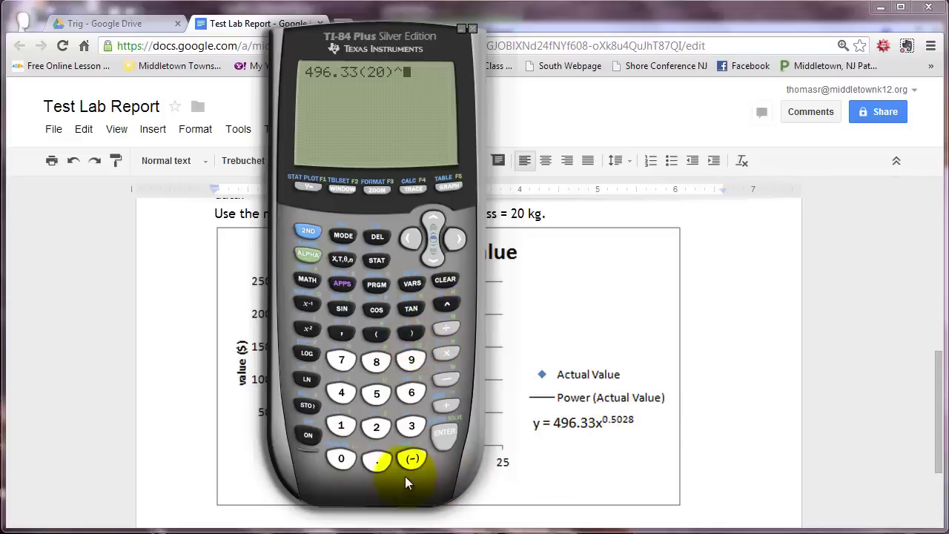
{"action": "left_click", "coordinate": [375, 461]}
{"action": "left_click", "coordinate": [377, 394]}
{"action": "left_click", "coordinate": [341, 458]}
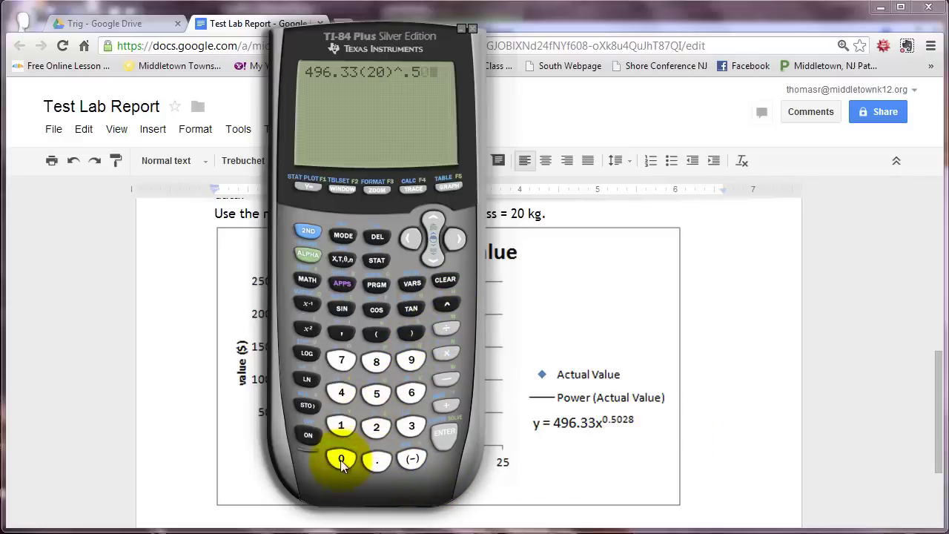
{"action": "left_click", "coordinate": [377, 430]}
{"action": "left_click", "coordinate": [376, 362]}
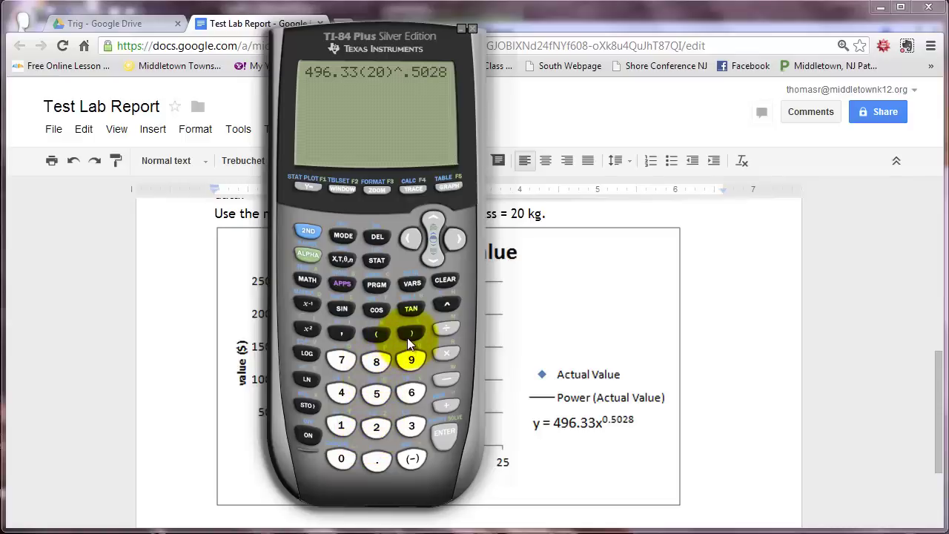
{"action": "left_click", "coordinate": [445, 439]}
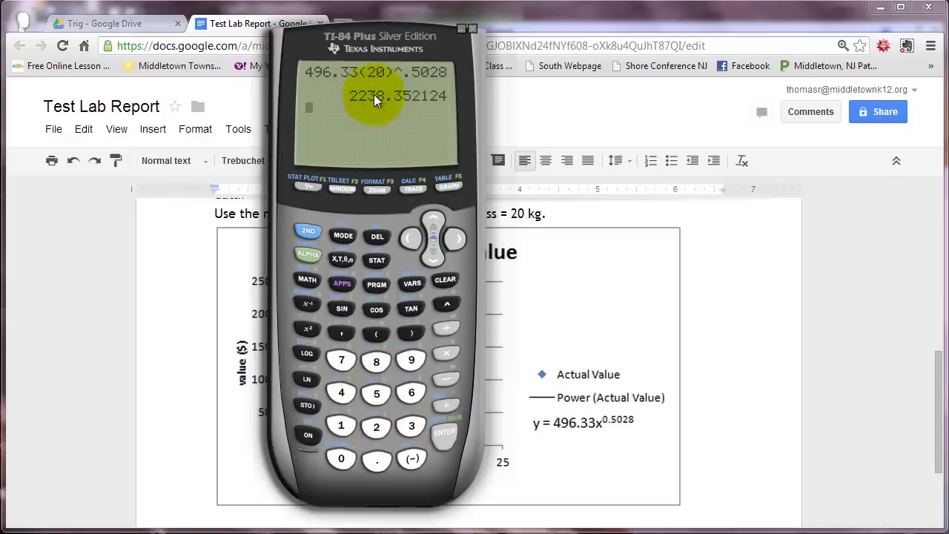
{"action": "left_click", "coordinate": [561, 212]}
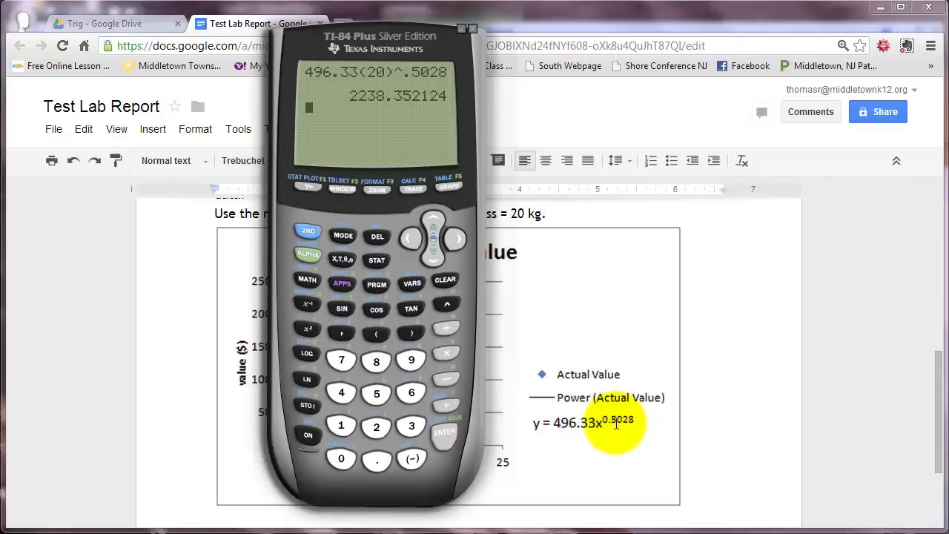
{"action": "left_click_drag", "start_coordinate": [441, 464], "coordinate": [896, 477]}
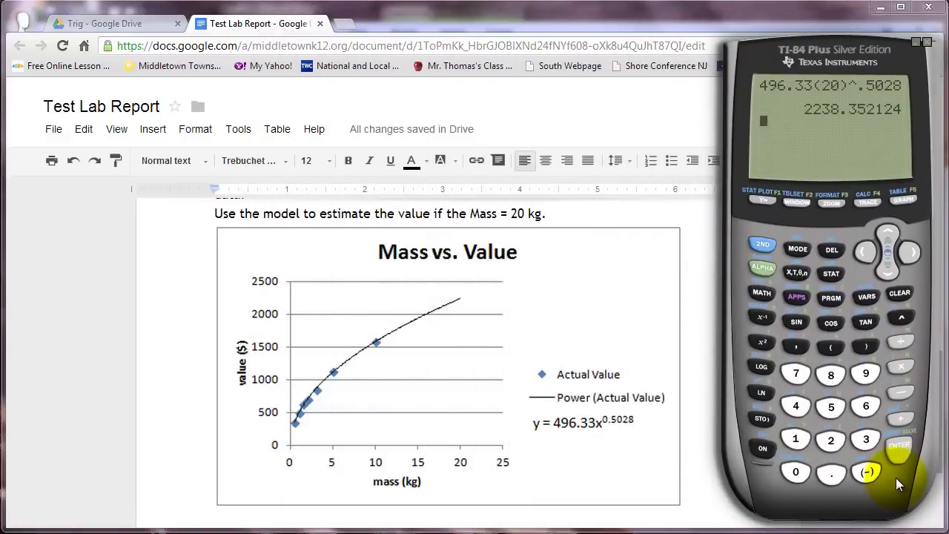